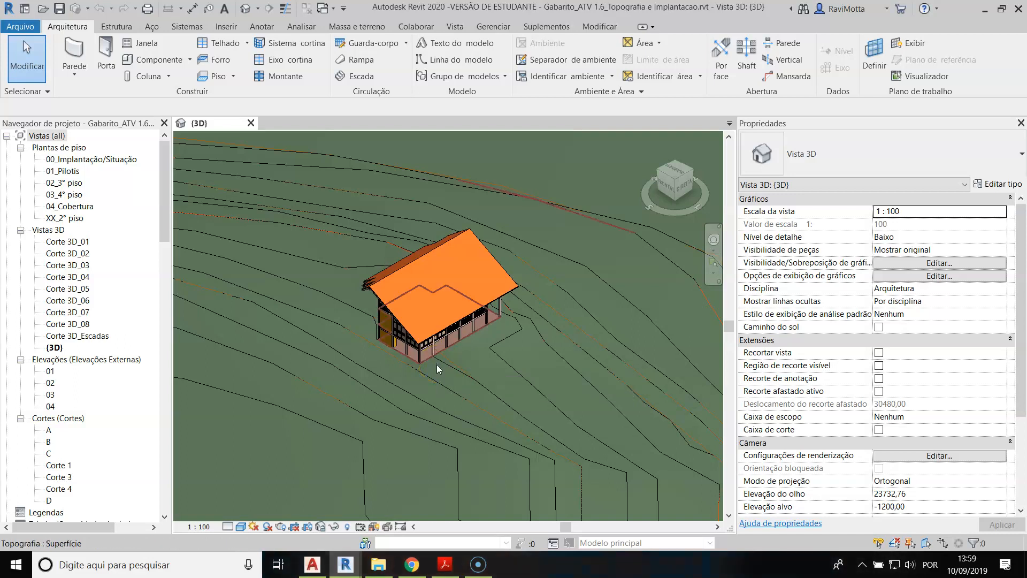
Examine the house and the surrounding terrain surface in the 3D view, from close up and as a whole
scroll(448, 372, down, 5)
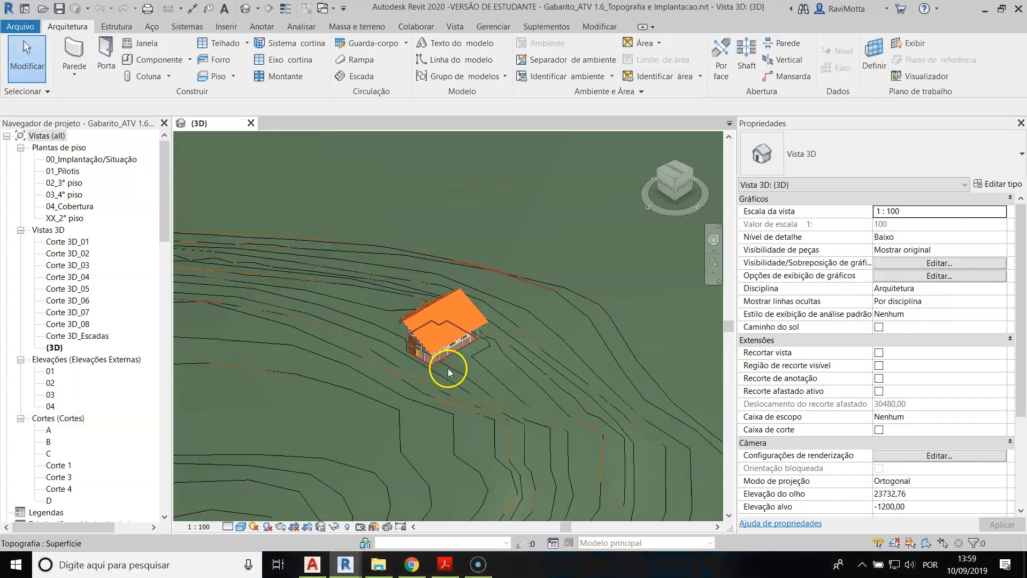
scroll(448, 373, down, 2)
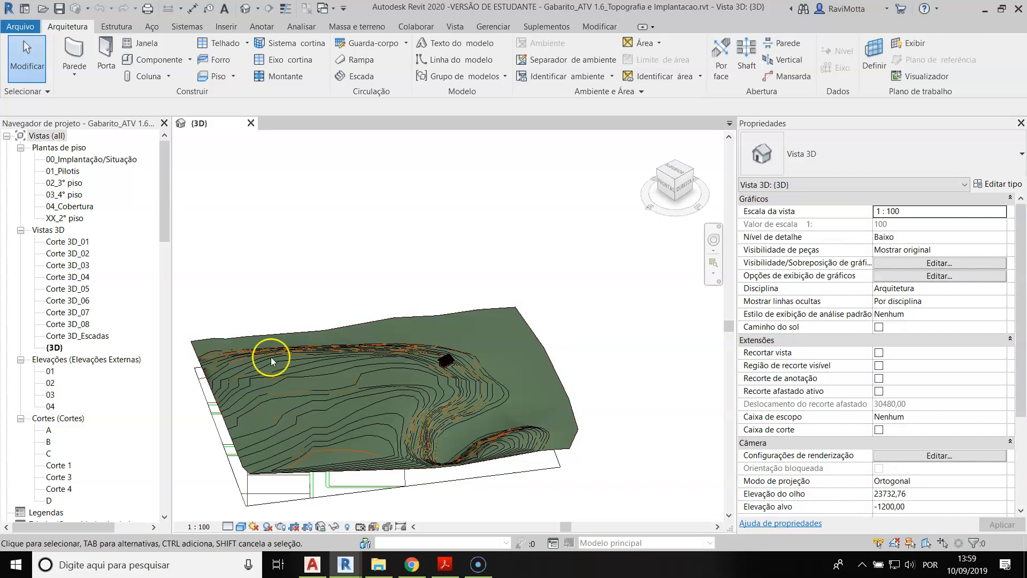
scroll(444, 398, up, 2)
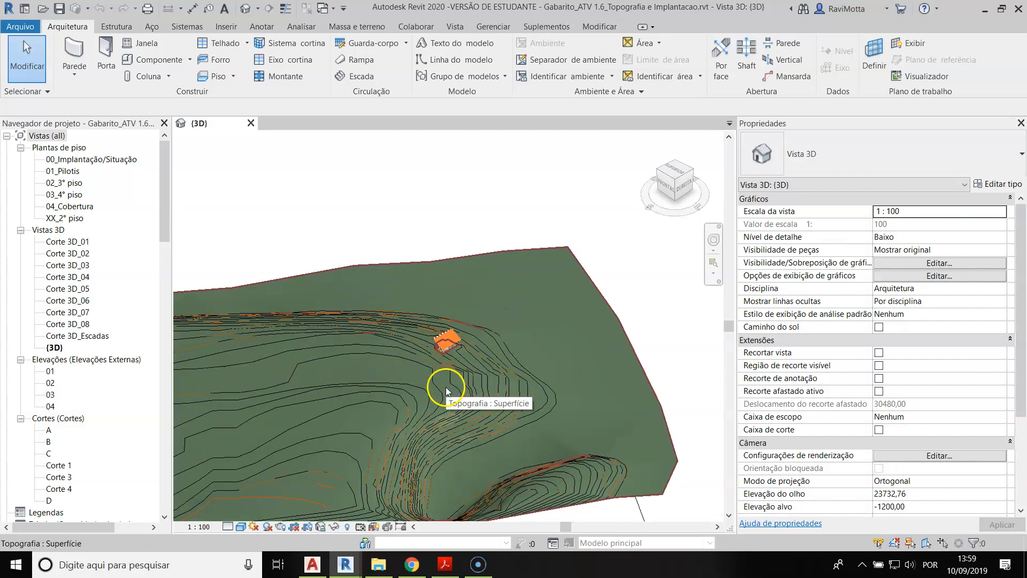
shift+middle_drag(462, 383, 472, 406)
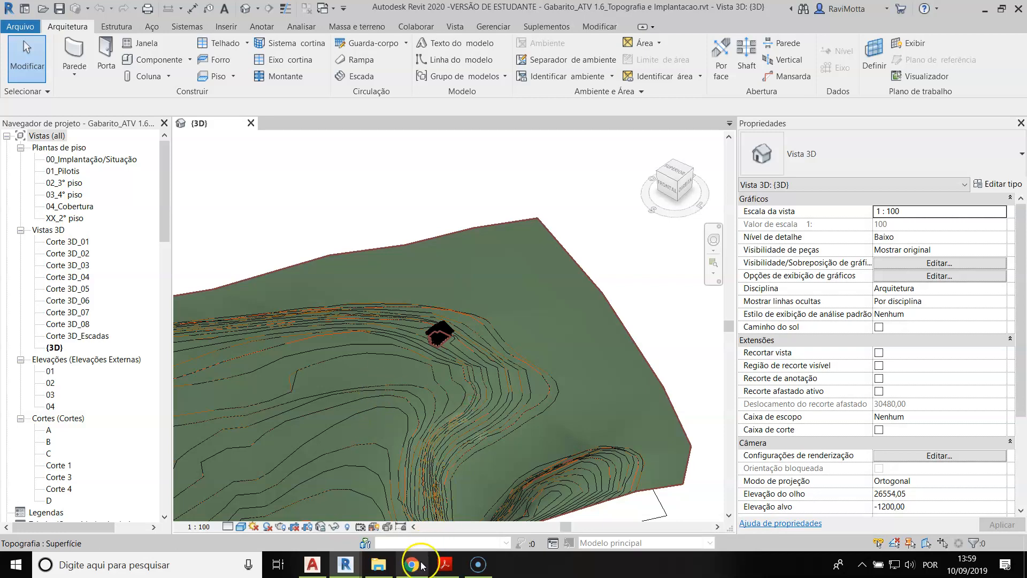
Switch to the terrain drawing in AutoCAD and examine the contour lines in 3D from a low side angle
click(312, 566)
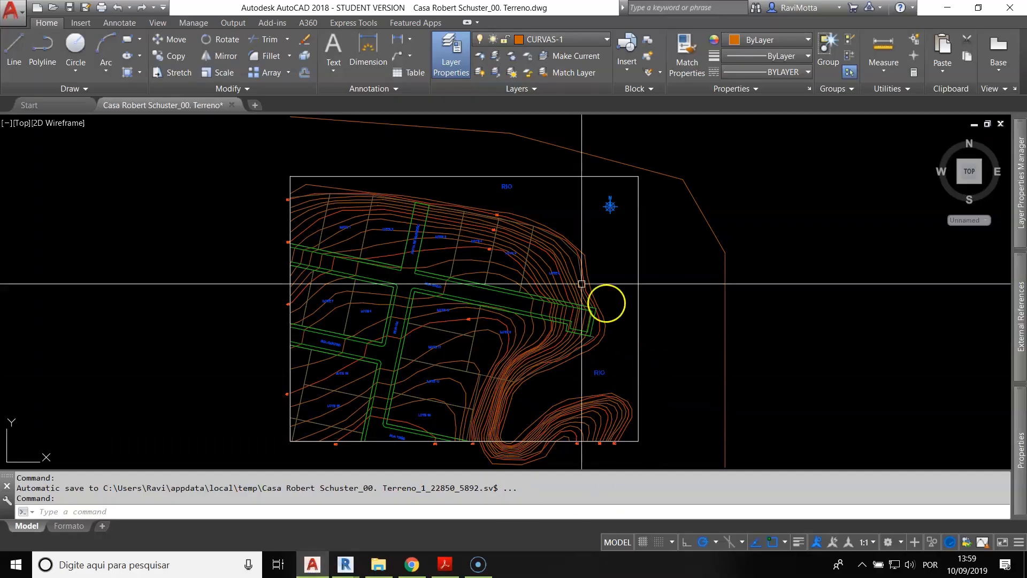
middle_drag(585, 308, 581, 306)
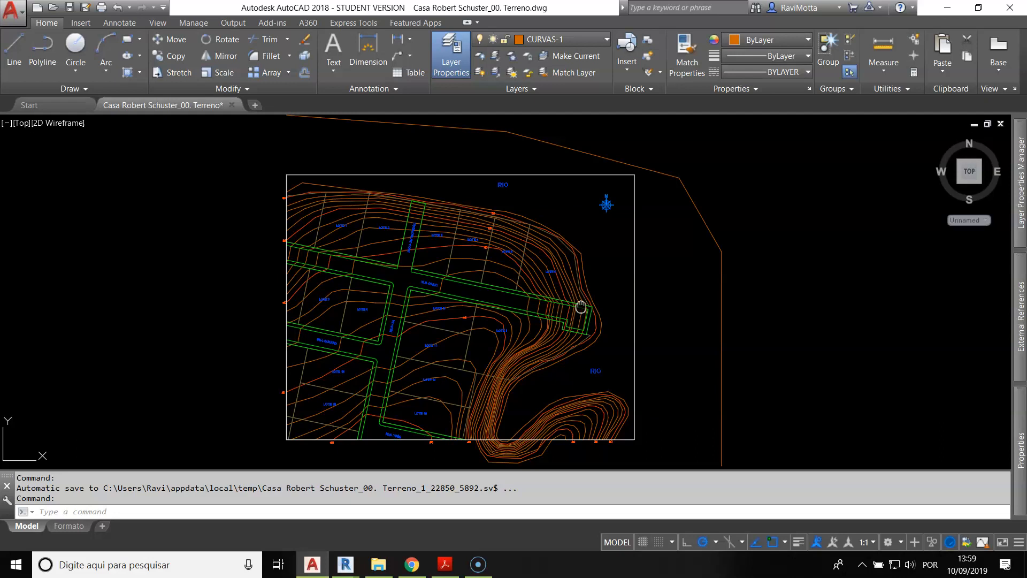
middle_drag(581, 306, 579, 298)
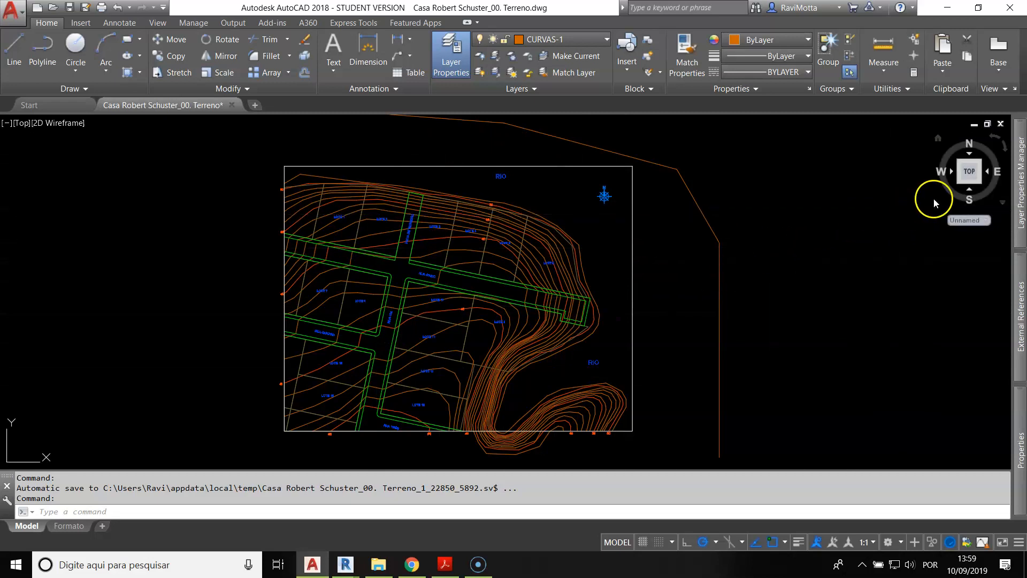
click(962, 187)
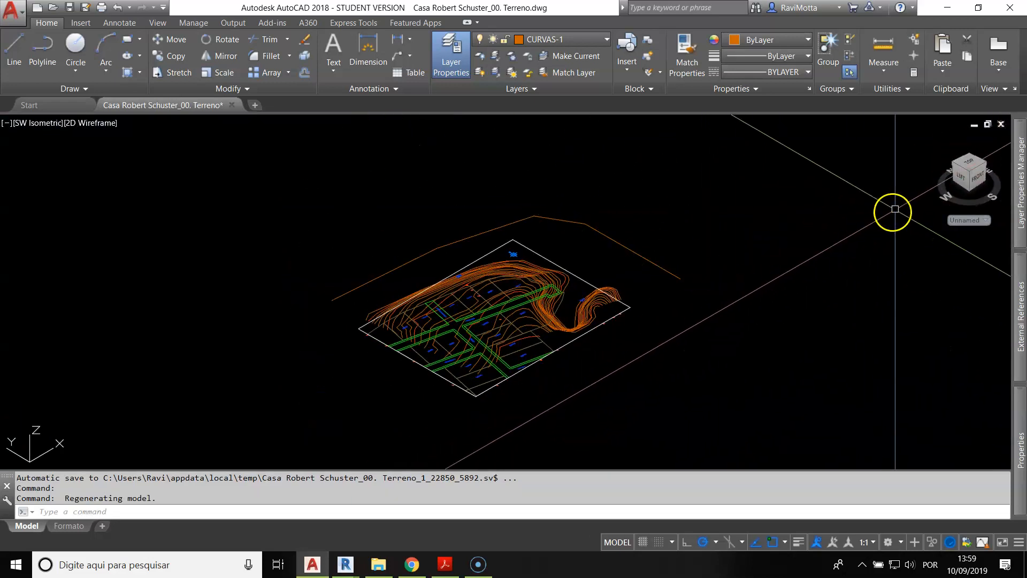
mouse_move(699, 284)
shift+middle_down()
mouse_move(688, 314)
mouse_move(576, 268)
mouse_move(499, 266)
mouse_move(511, 265)
shift+middle_up()
scroll(459, 285, up, 5)
scroll(459, 285, up, 2)
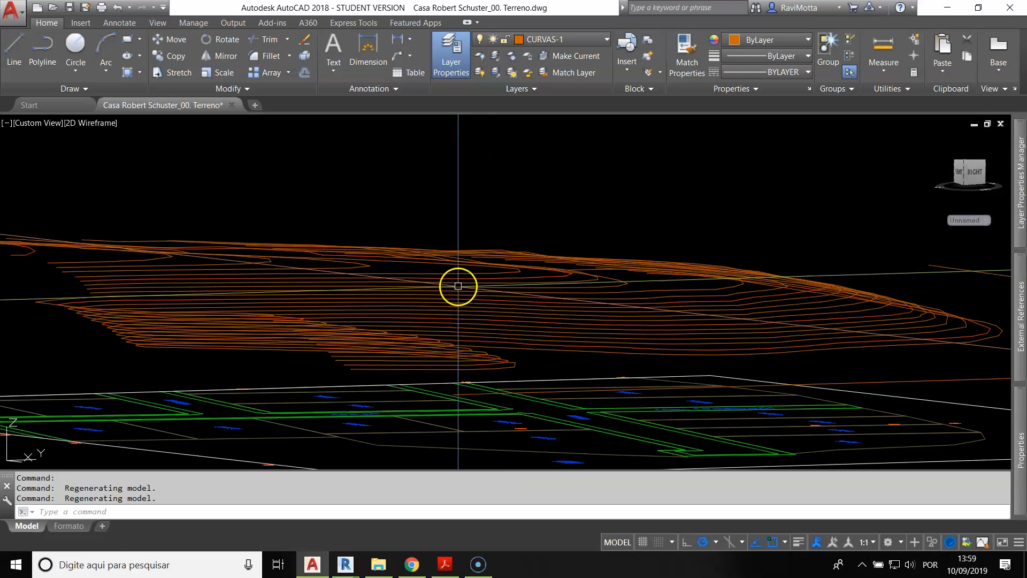
Select the lowest contour polyline and check its elevation in the object properties
click(501, 368)
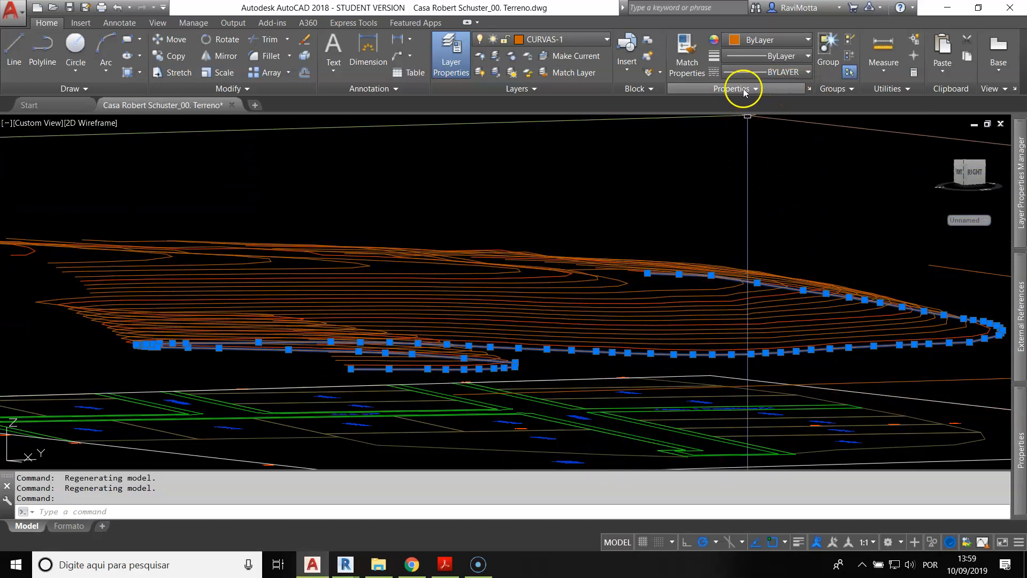
mouse_move(1022, 428)
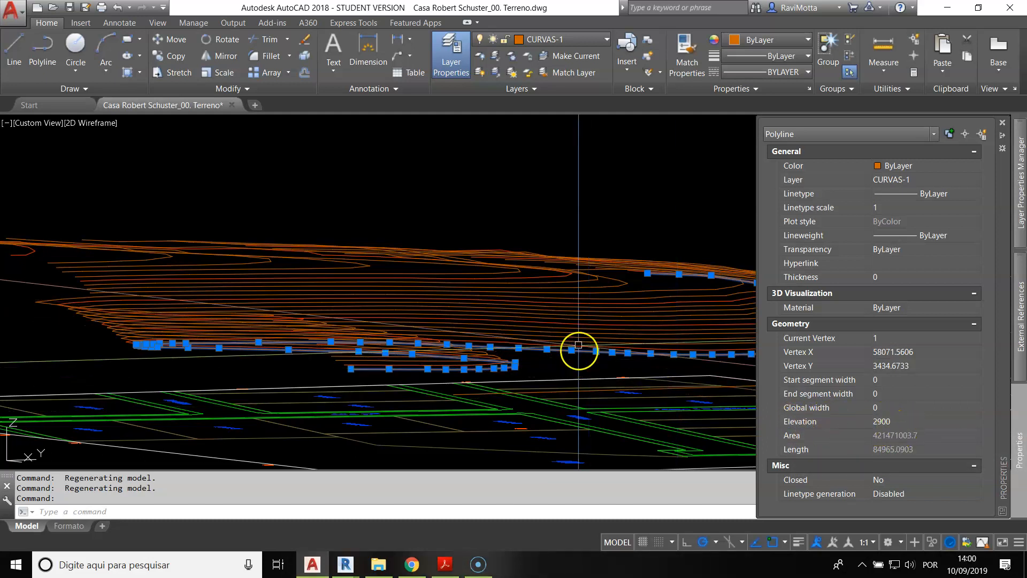
key(ctrl+1)
Check the elevation of a CURVAS-5 contour midway up the slope, and clear the selection
scroll(604, 326, up, 5)
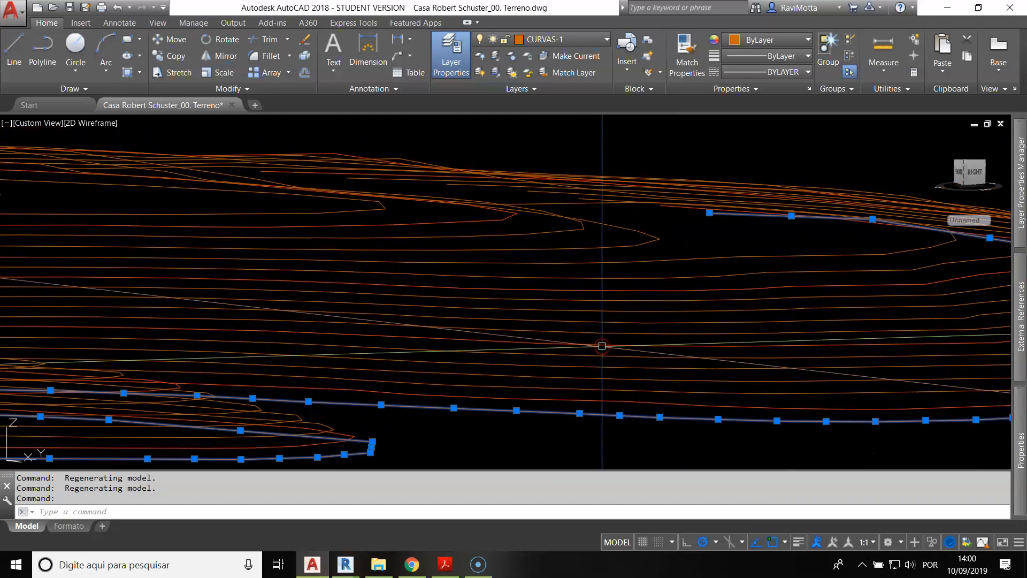
key(Escape)
click(622, 346)
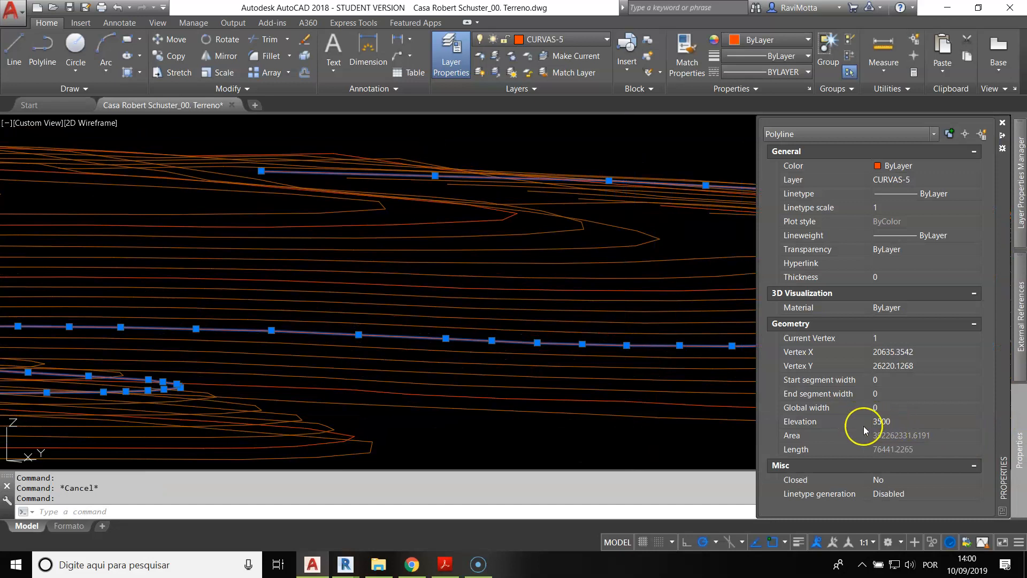
scroll(573, 286, down, 6)
mouse_move(572, 285)
middle_down()
mouse_move(521, 252)
mouse_move(557, 277)
mouse_move(528, 264)
middle_up()
key(Escape)
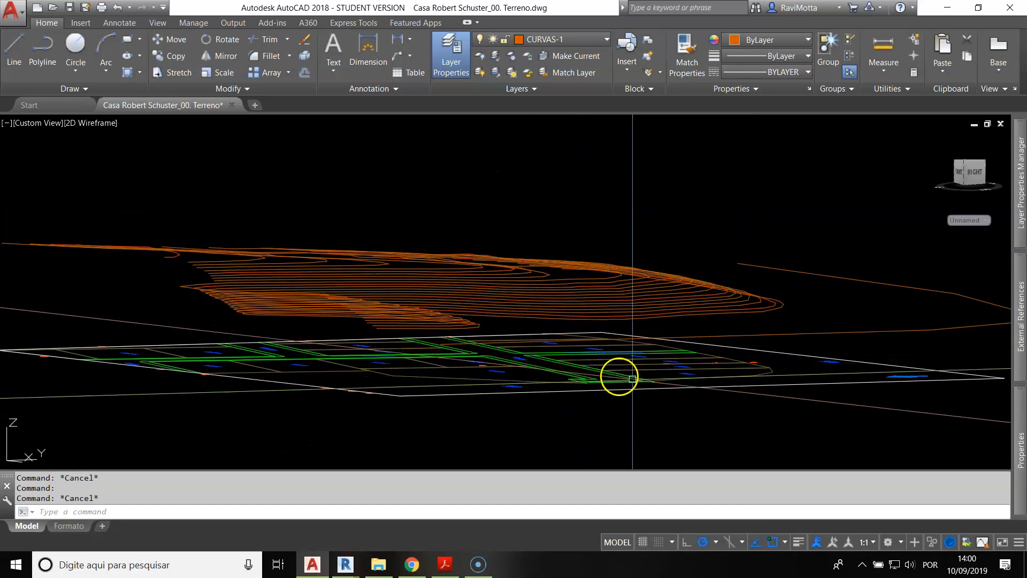
Compare the contour heights with the flat lot drawing in the Right view and the SE Isometric view
mouse_move(631, 384)
middle_down()
mouse_move(639, 373)
mouse_move(629, 373)
middle_up()
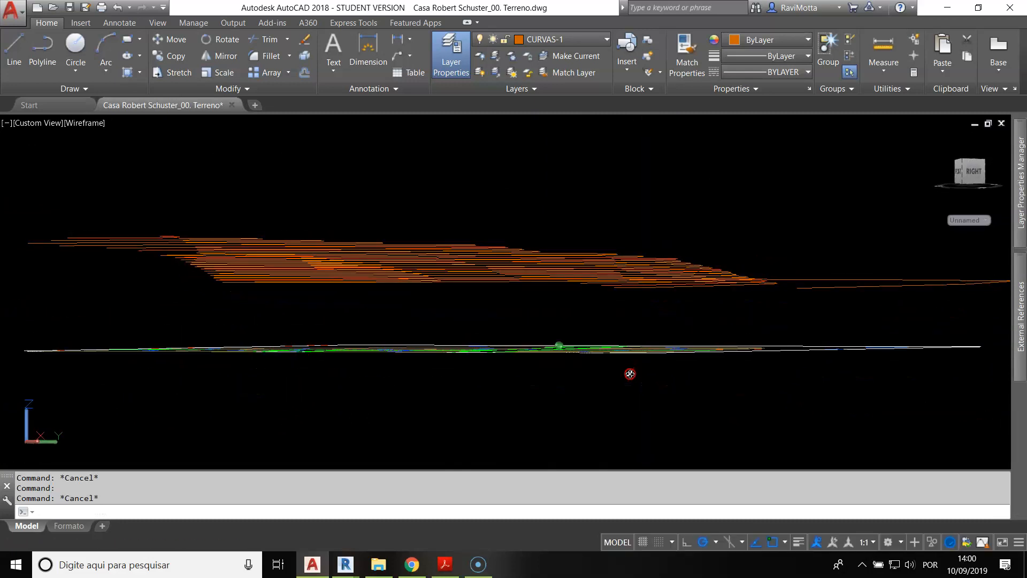
click(975, 174)
scroll(566, 321, up, 7)
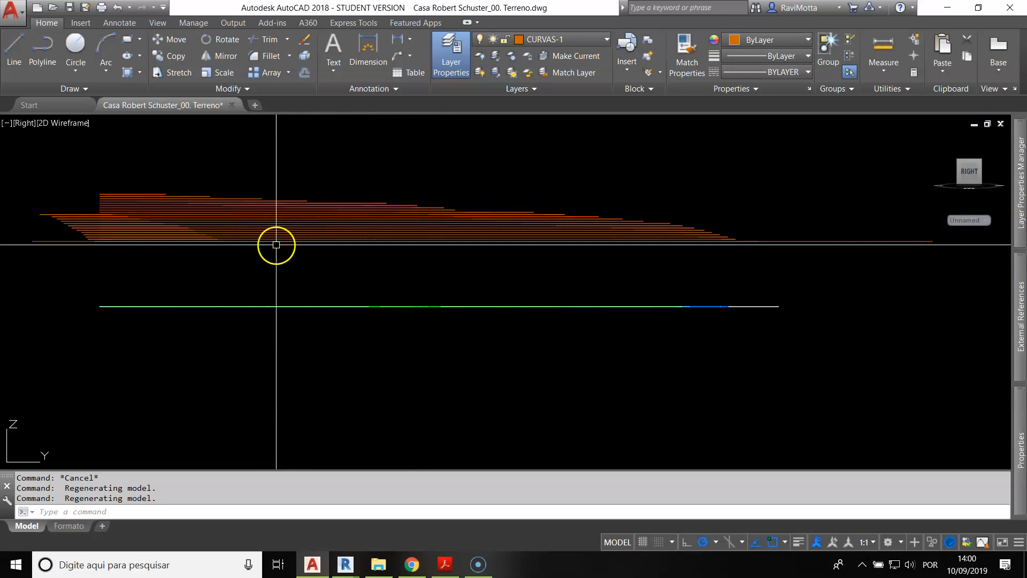
click(961, 165)
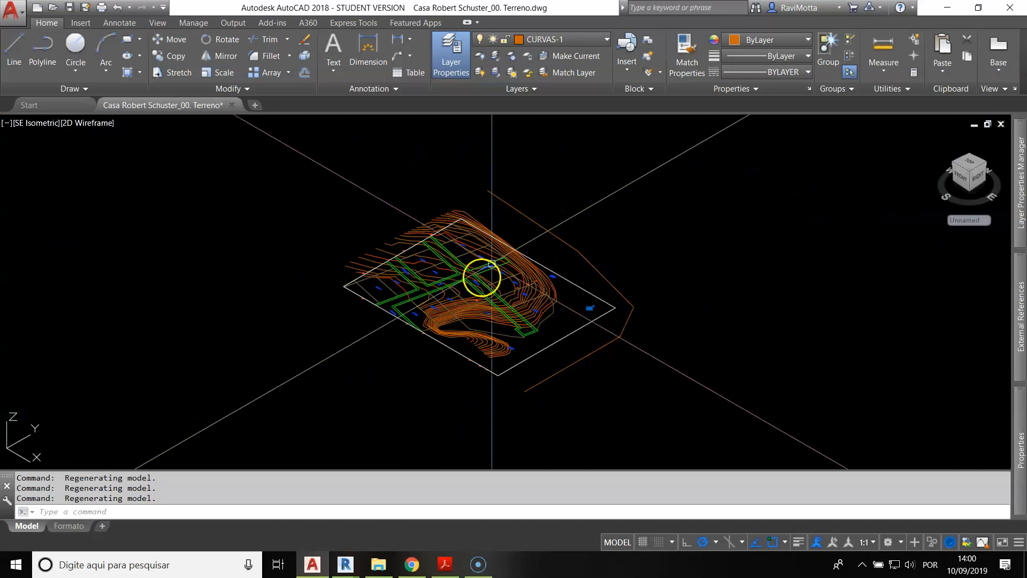
scroll(471, 248, up, 5)
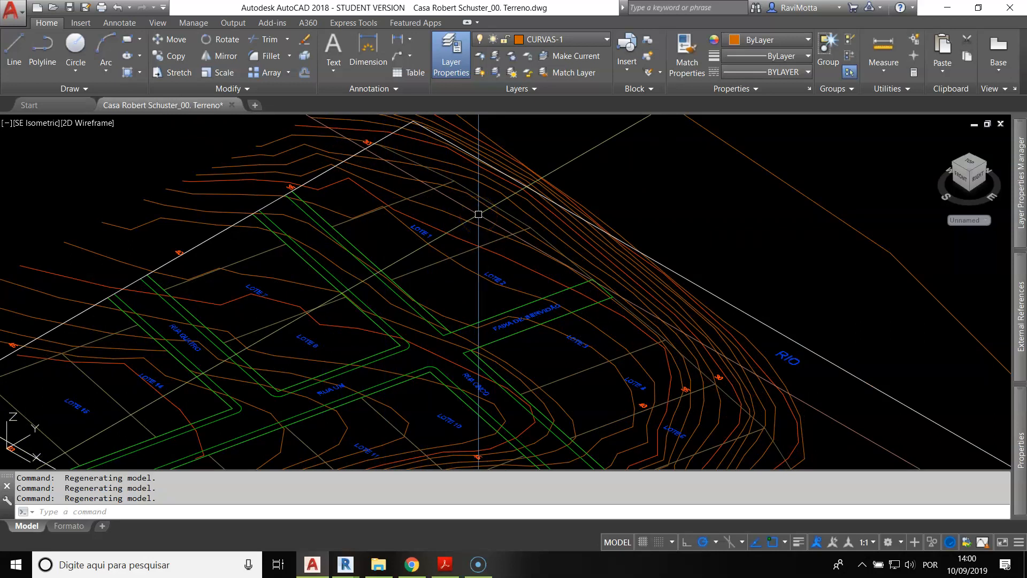
From the Top view, select the contour labelled 40 and examine its path across the street near Lote 7
click(971, 165)
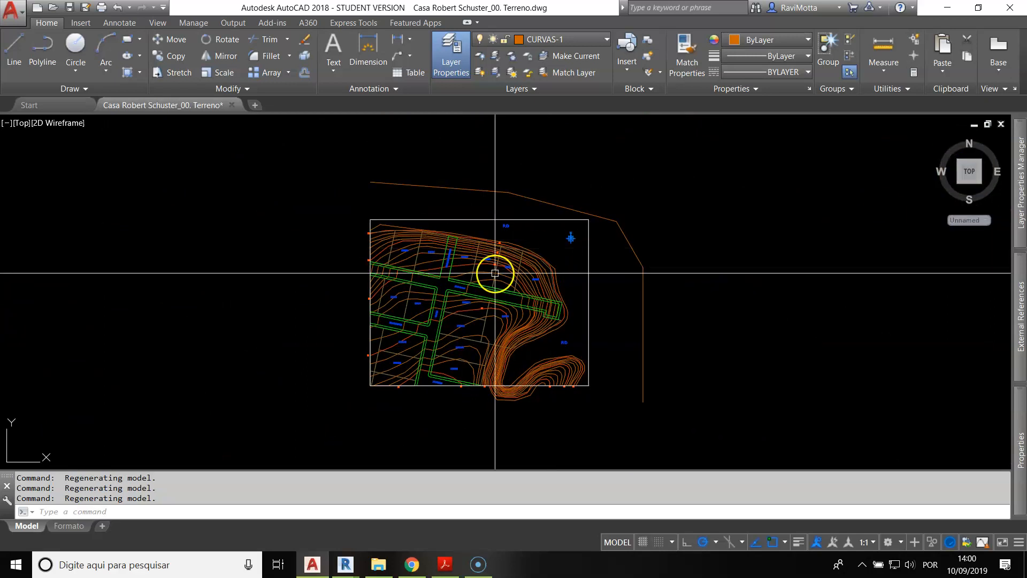
scroll(465, 268, up, 8)
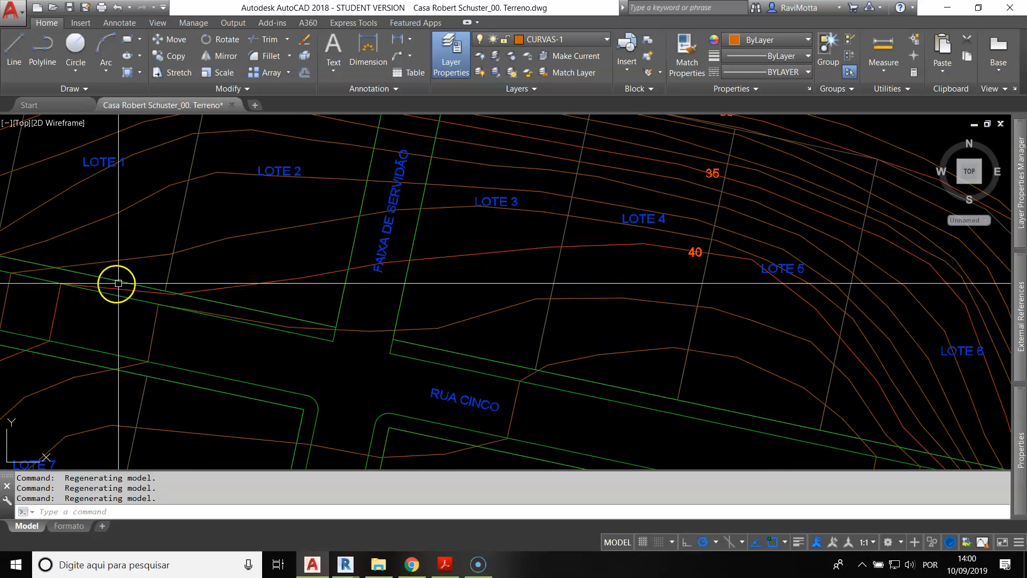
click(222, 286)
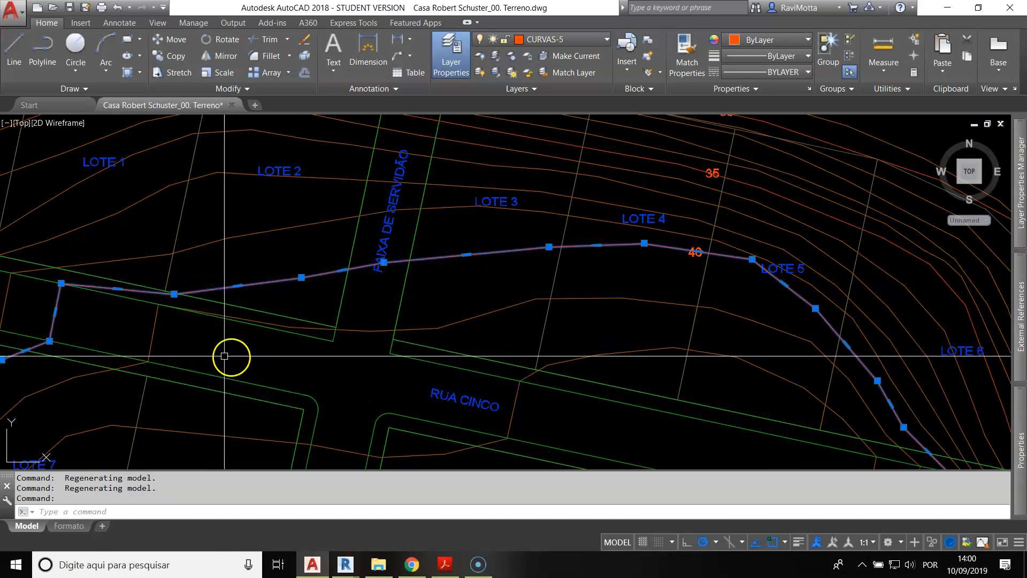
mouse_move(142, 360)
middle_down()
mouse_move(416, 317)
mouse_move(433, 294)
middle_up()
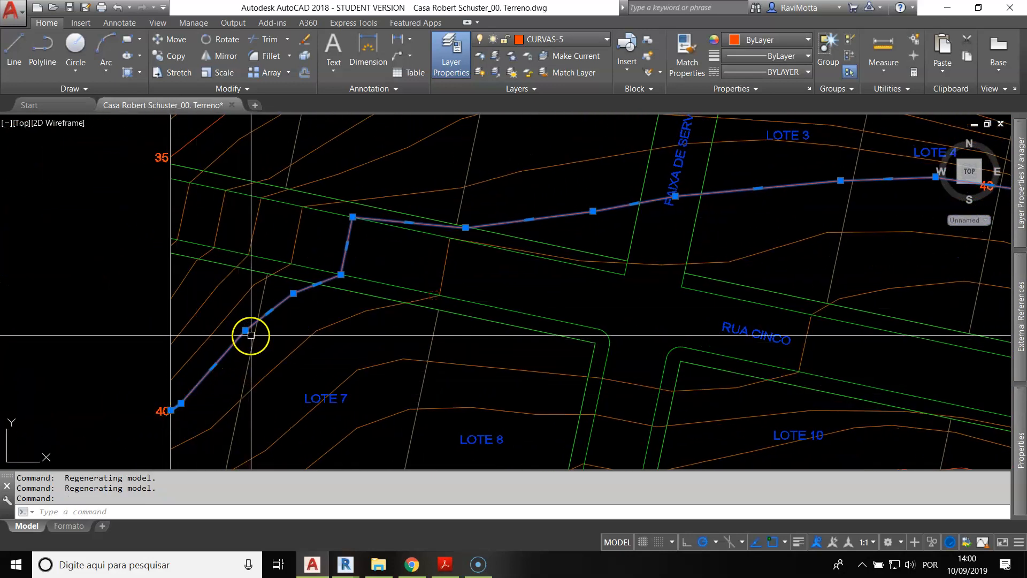
scroll(341, 274, up, 6)
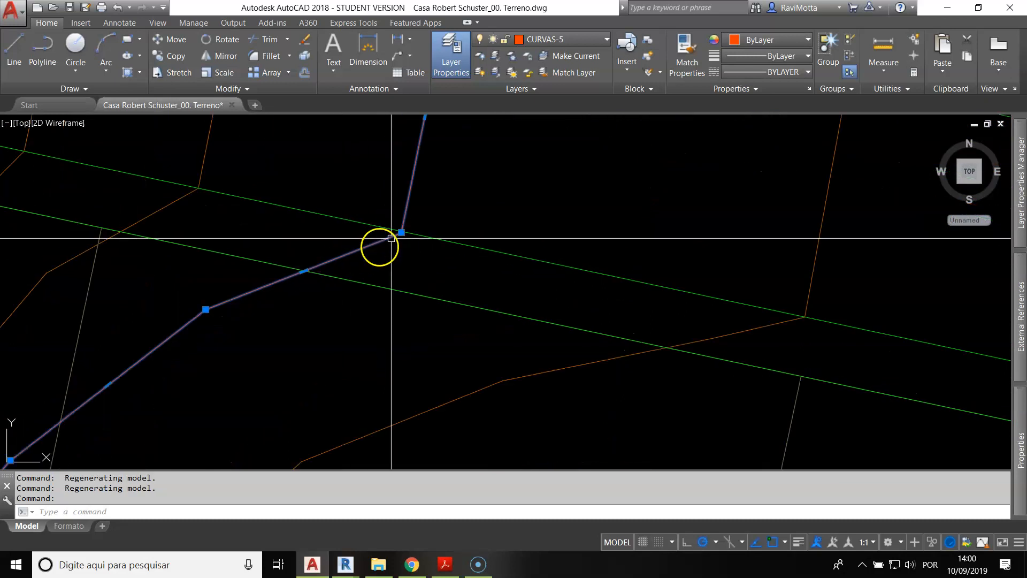
scroll(404, 251, down, 2)
middle_drag(405, 240, 378, 347)
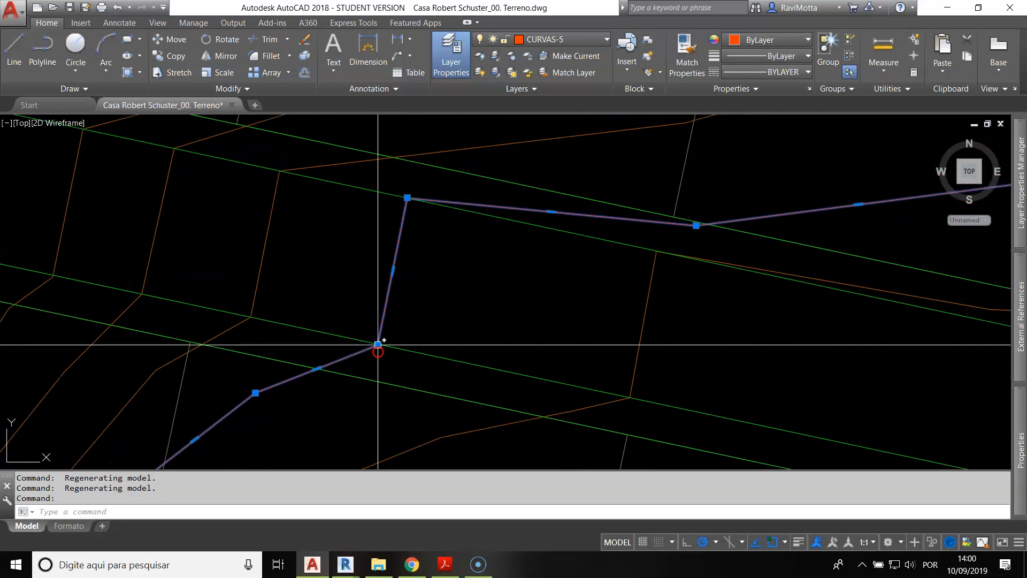
click(644, 236)
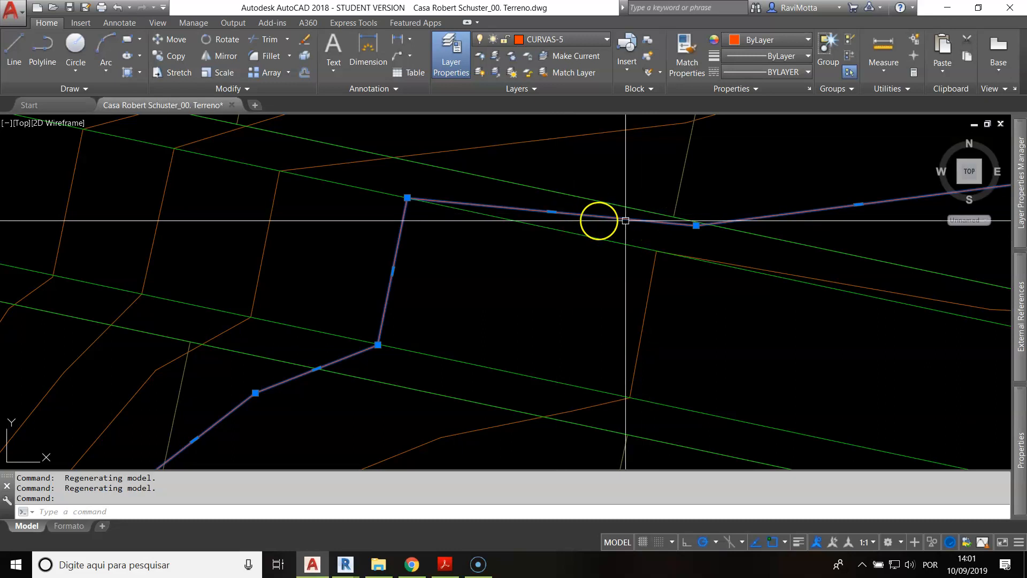
Follow the selected contour 40 around the site, check its elevation in the properties, and deselect it
scroll(690, 229, down, 2)
scroll(451, 247, down, 5)
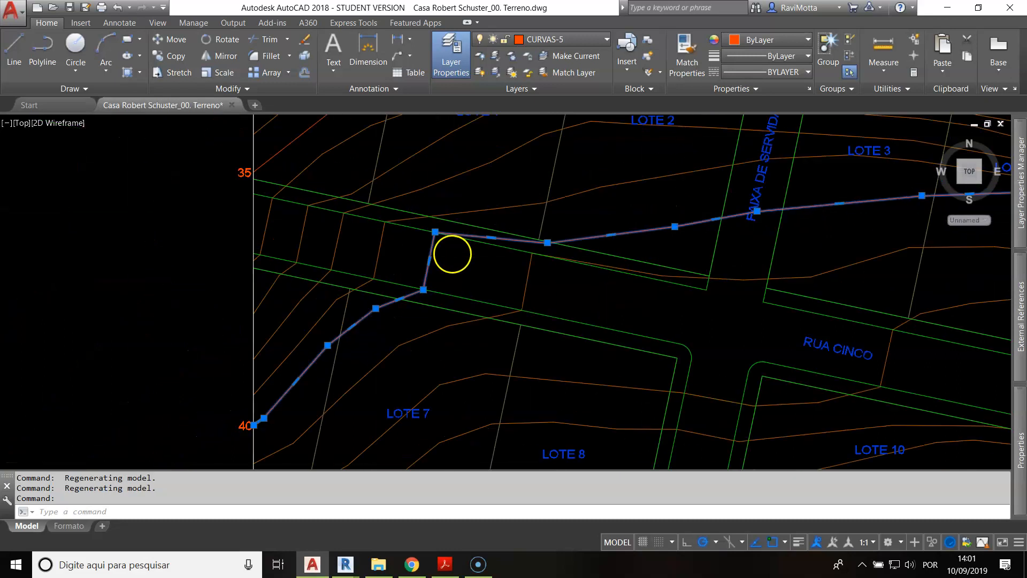
mouse_move(588, 280)
middle_down()
mouse_move(486, 219)
mouse_move(463, 231)
mouse_move(458, 262)
middle_up()
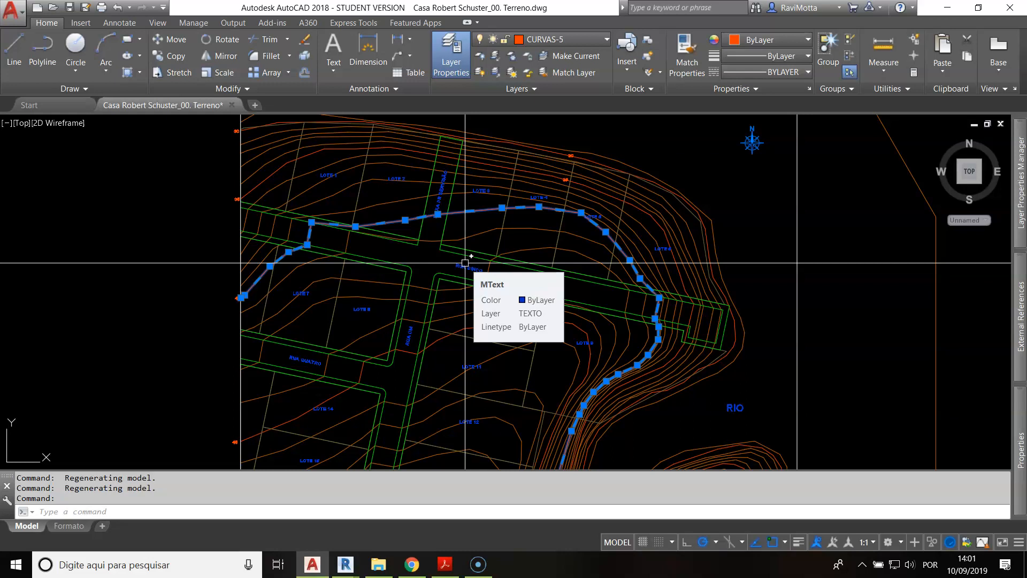
click(474, 267)
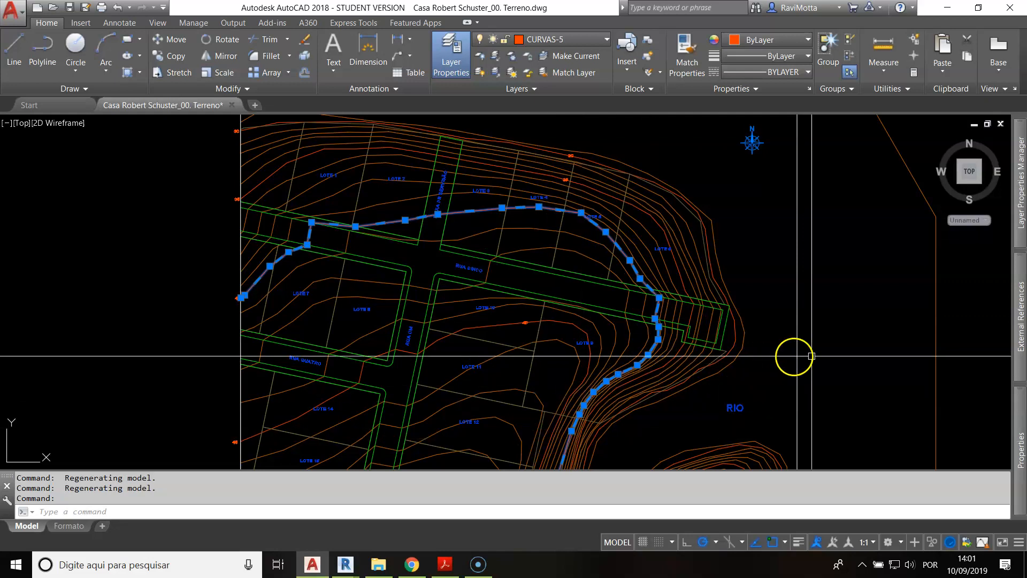
mouse_move(1021, 451)
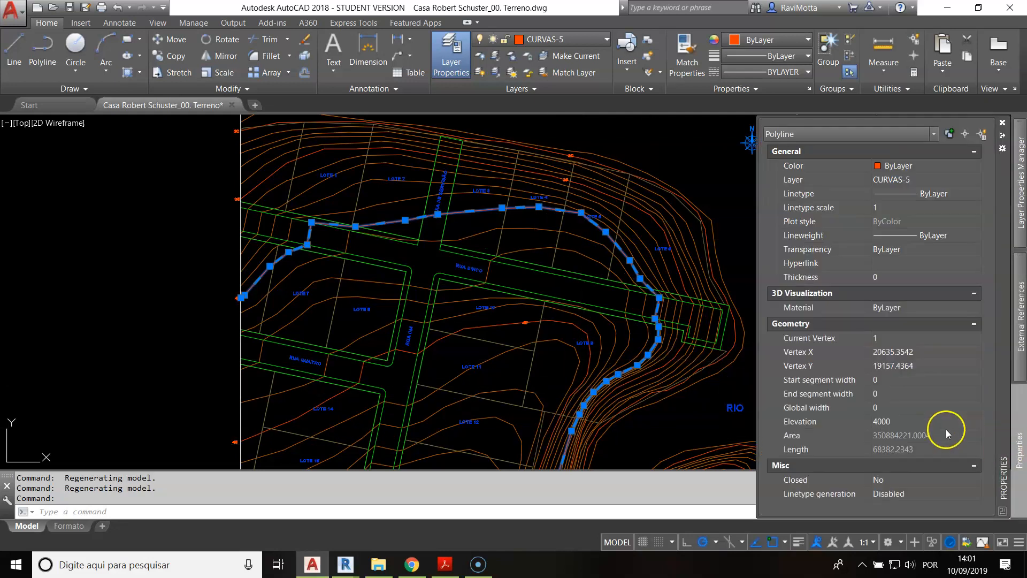
key(Escape)
scroll(475, 287, down, 2)
middle_drag(461, 276, 413, 275)
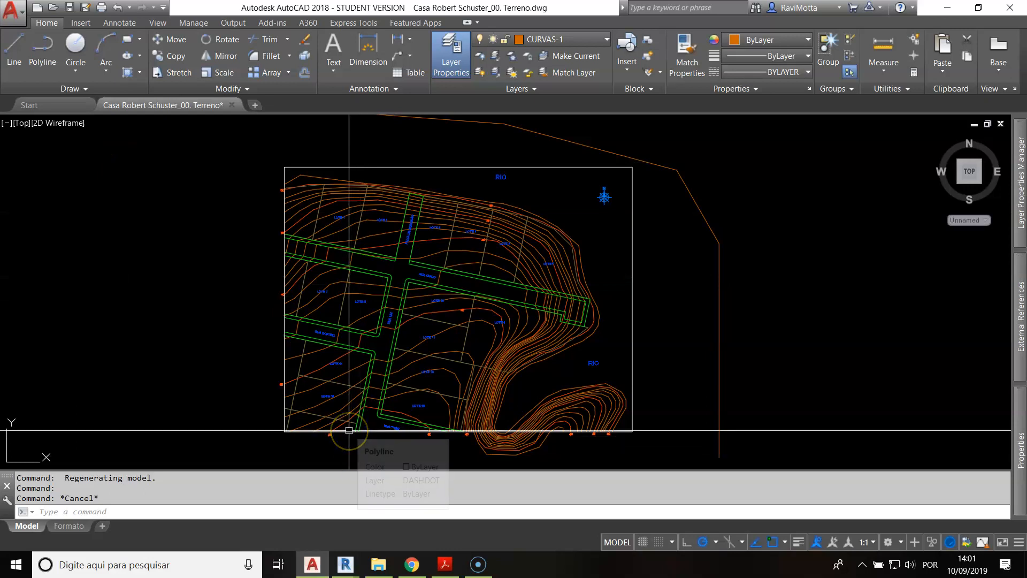
Switch to the Aula_ATV 1.6 project in Revit and examine the building's placement on Lote 6 in the 01_Pilotis plan
mouse_move(346, 565)
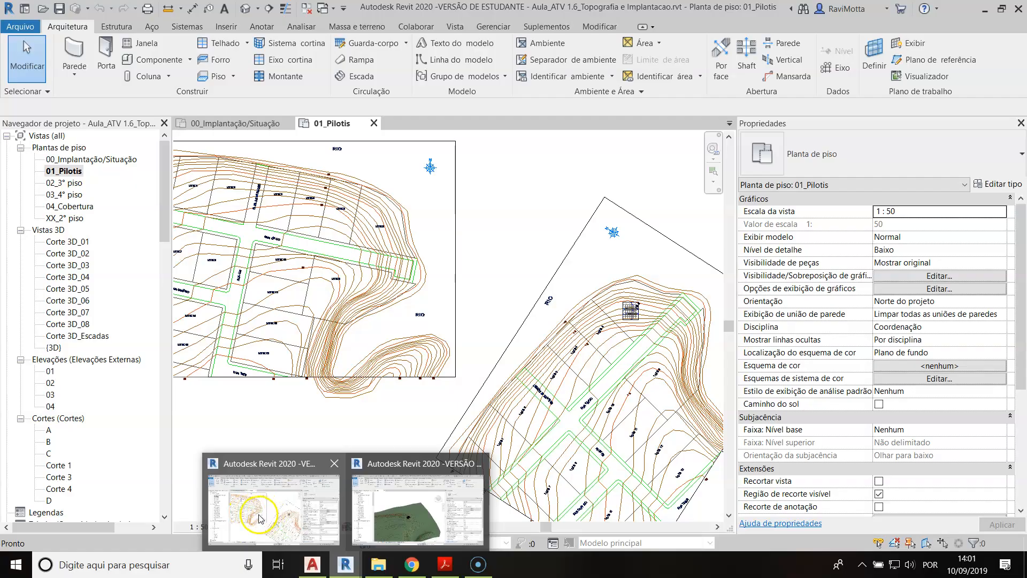
click(248, 515)
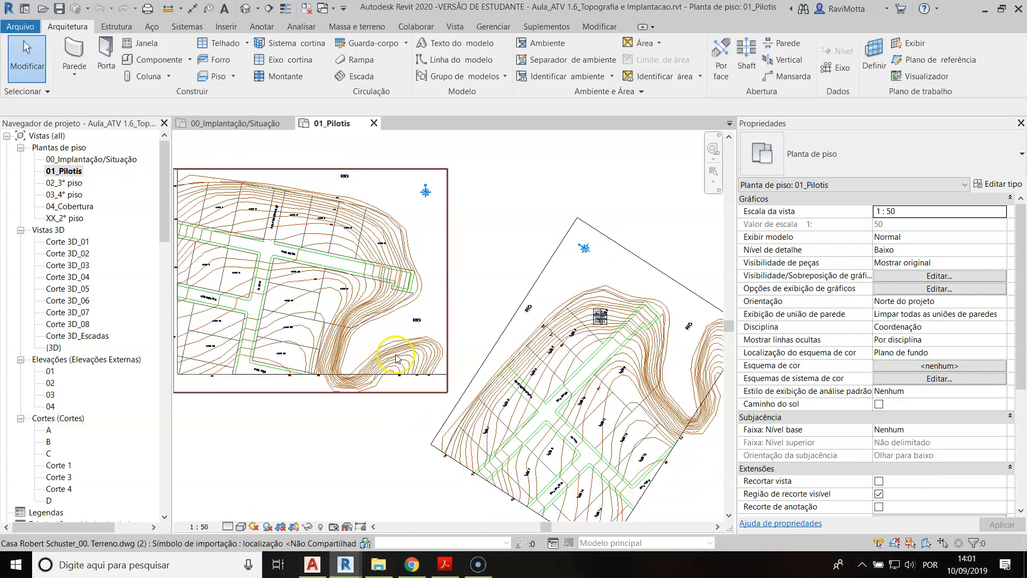
scroll(587, 305, up, 6)
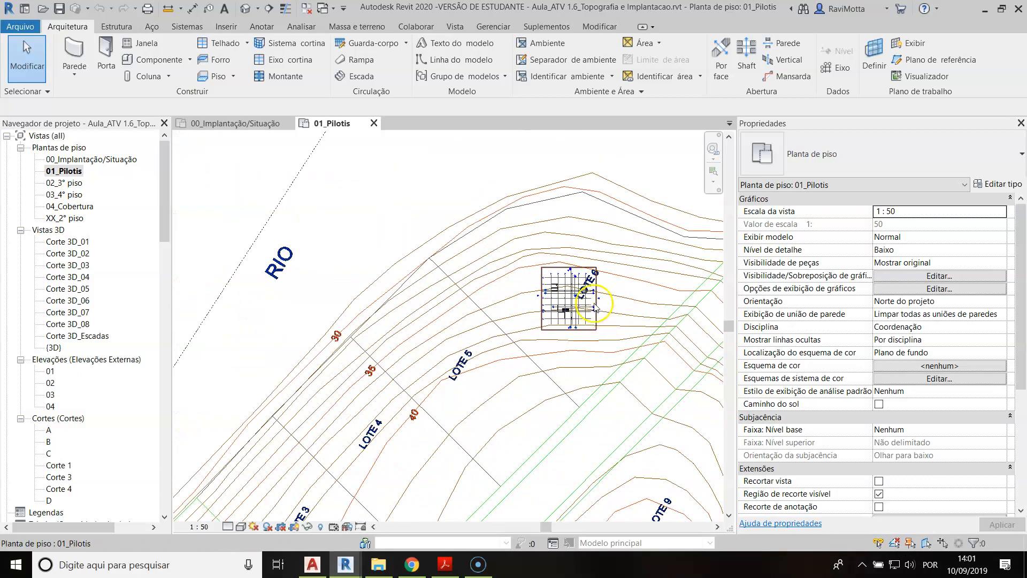
scroll(582, 298, up, 1)
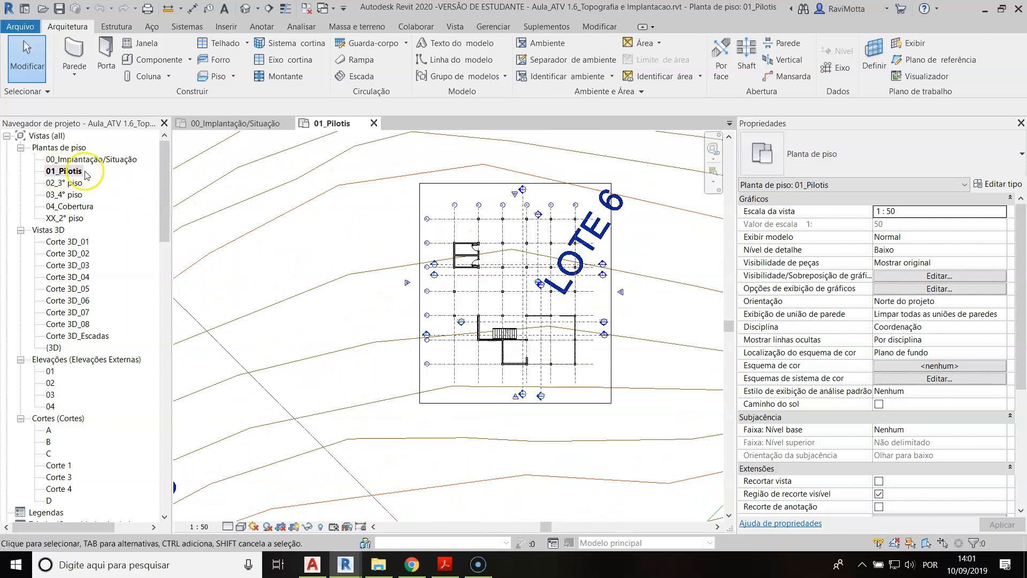
scroll(468, 378, down, 5)
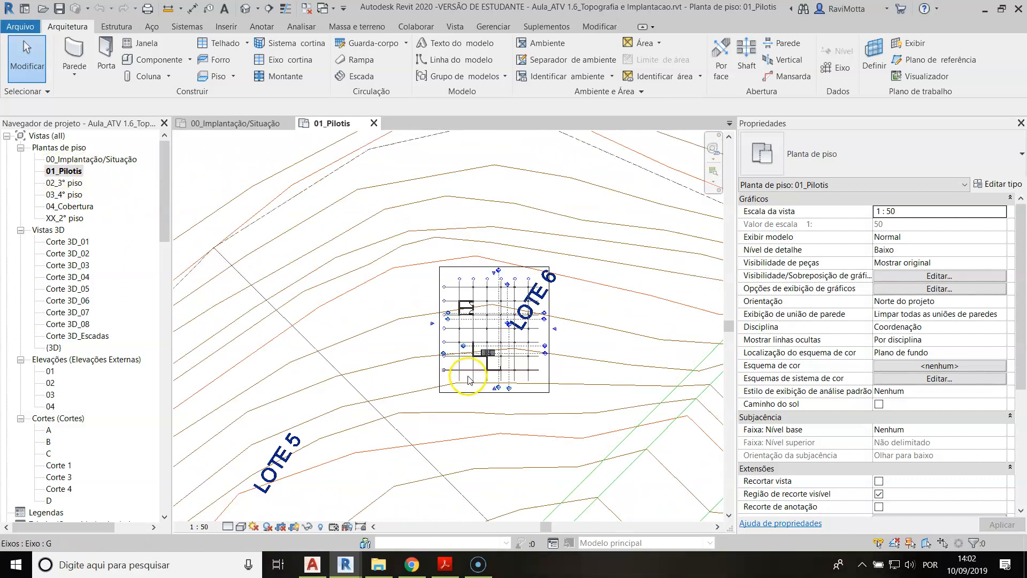
Inspect the properties of both imported terrain drawings in 01_Pilotis, and examine the terrain and the house in the 3D view
scroll(469, 378, down, 5)
middle_drag(471, 372, 549, 315)
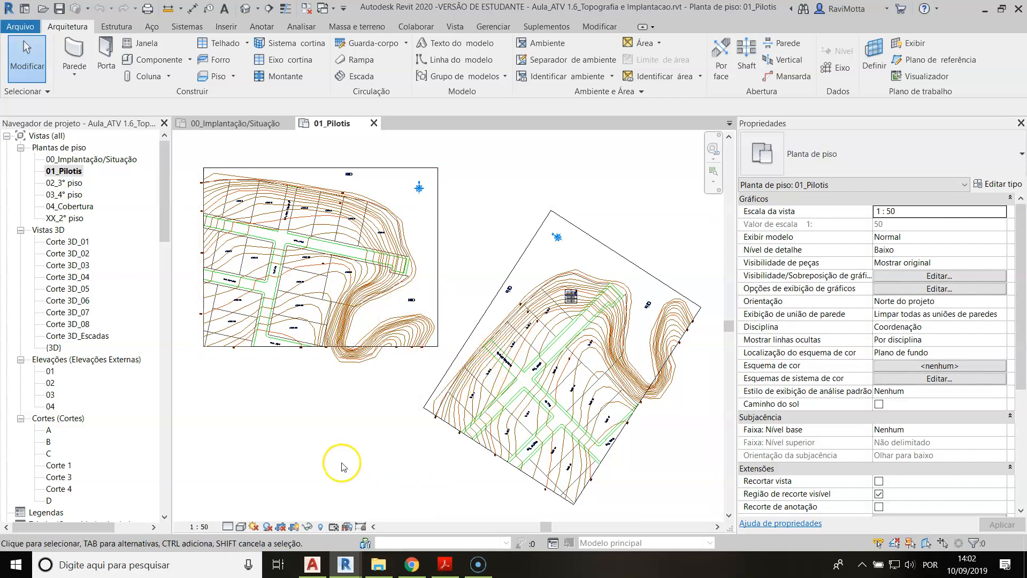
click(560, 461)
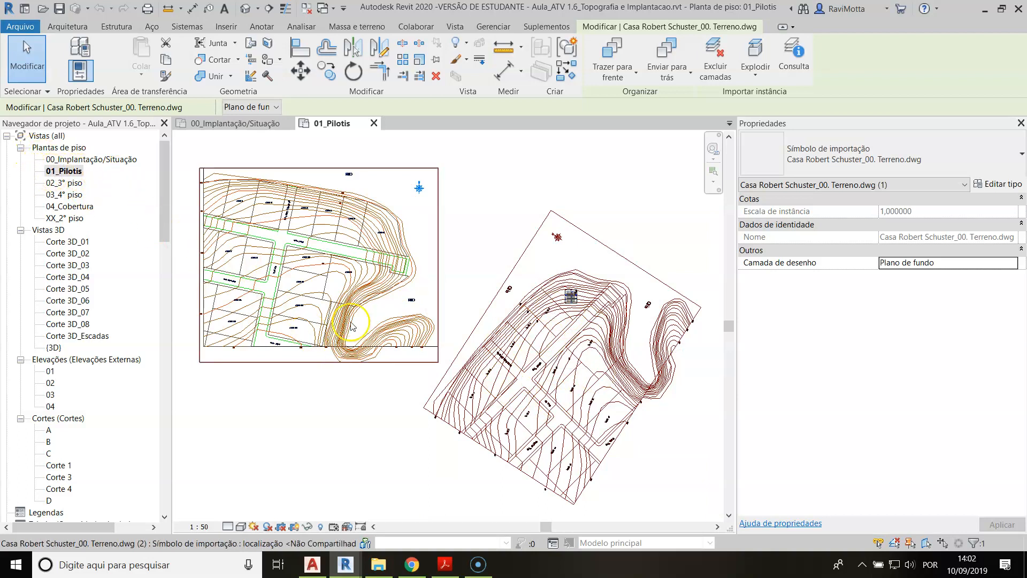
click(349, 288)
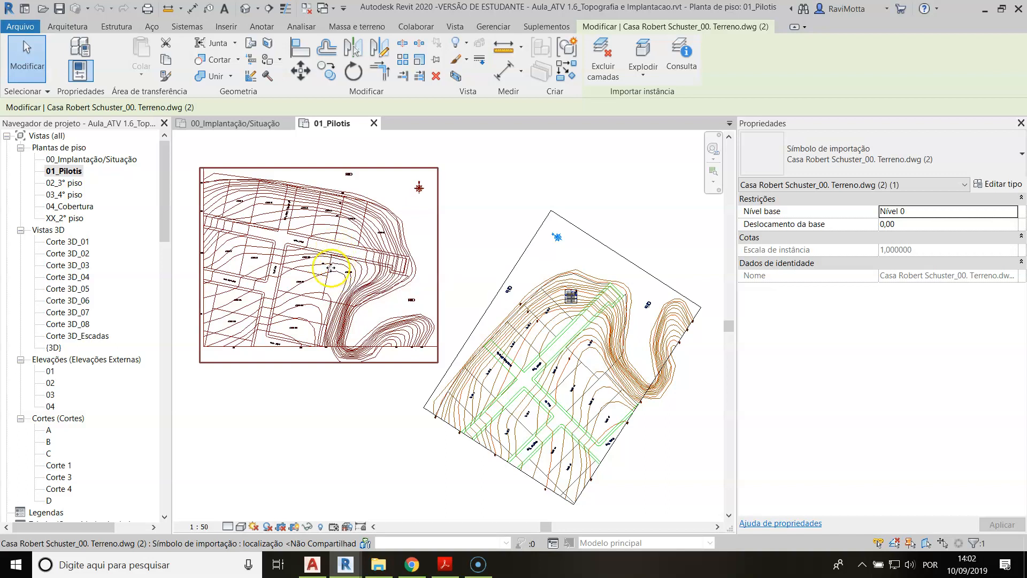
click(244, 10)
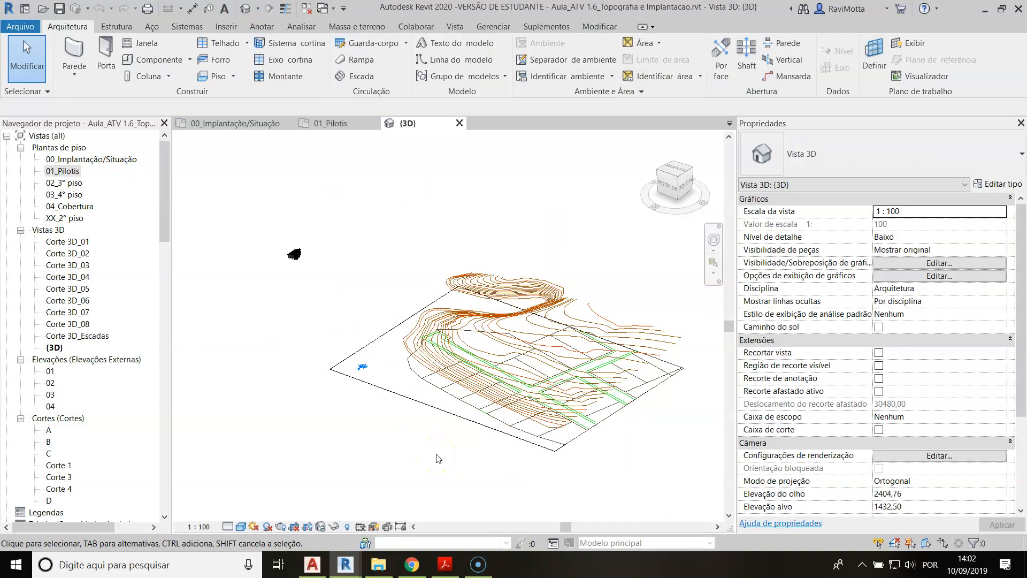
scroll(278, 235, up, 6)
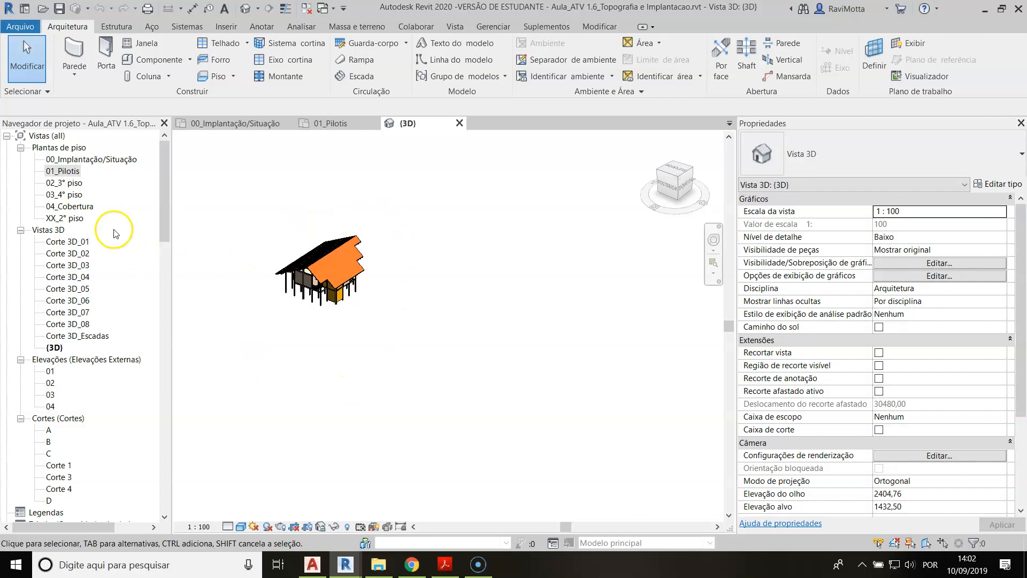
Return to the 01_Pilotis plan and delete both imported terrain drawings
click(64, 172)
double_click(64, 171)
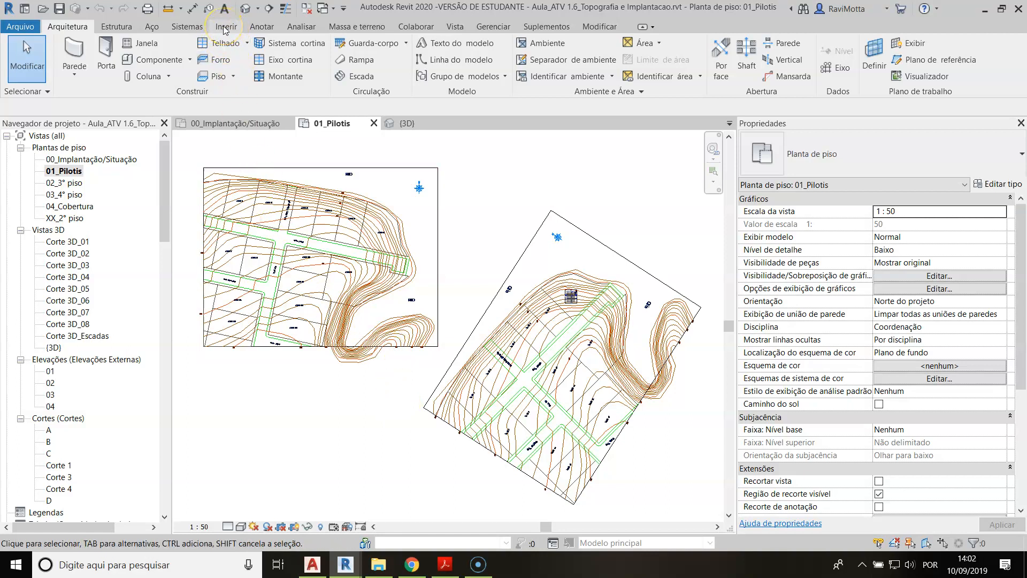
click(551, 366)
click(355, 310)
ctrl+click(545, 361)
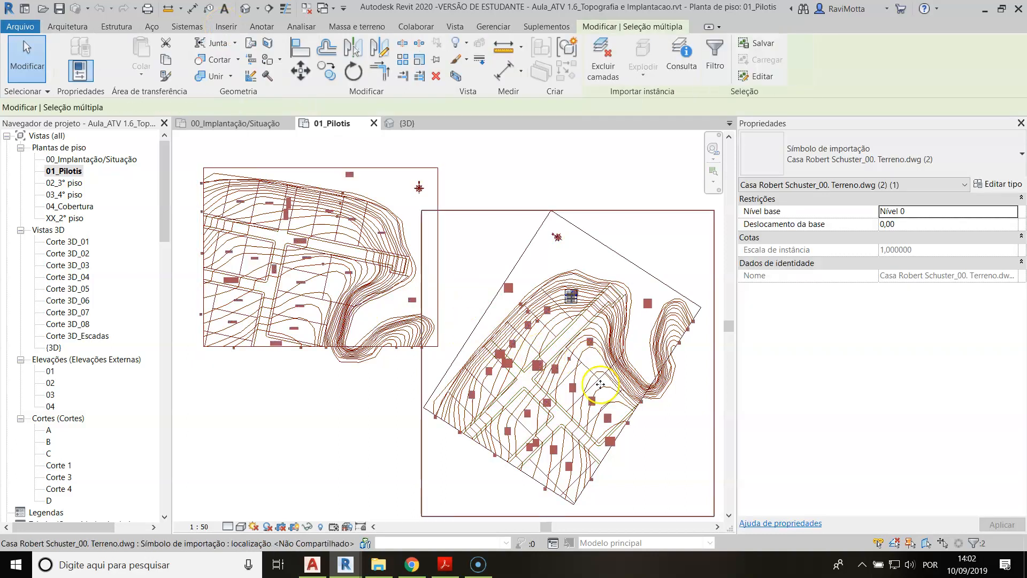
key(Delete)
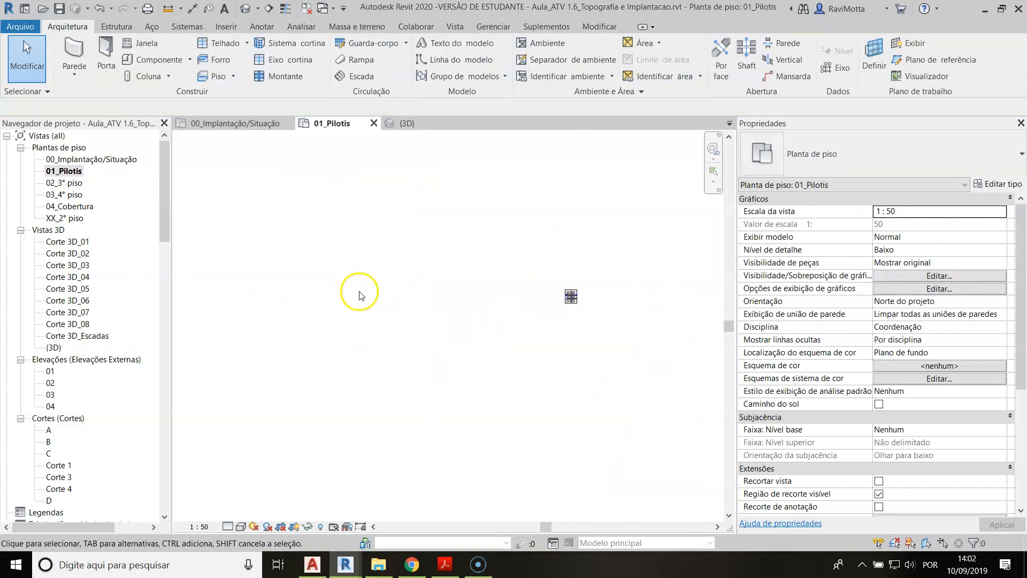
Compare the building's 01_Pilotis plan with the 04_Cobertura roof plan, and return to 01_Pilotis
scroll(608, 302, up, 2)
scroll(523, 291, up, 8)
scroll(524, 288, up, 5)
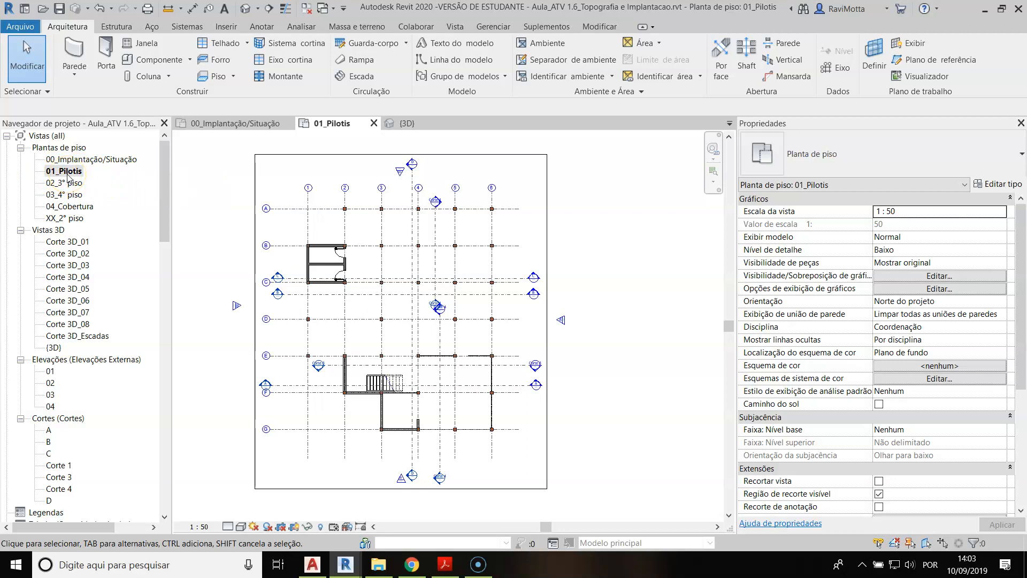
double_click(69, 208)
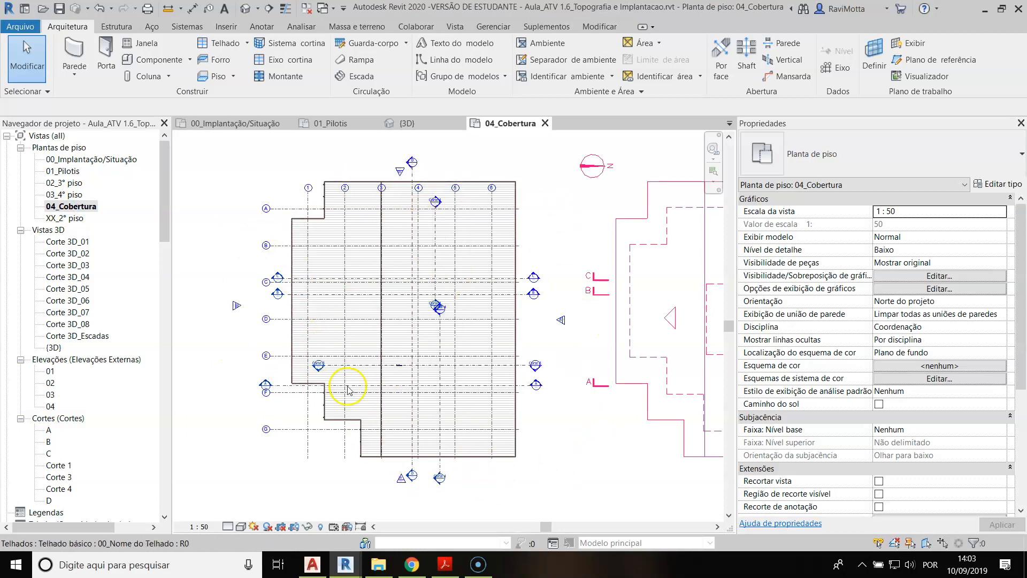
double_click(64, 172)
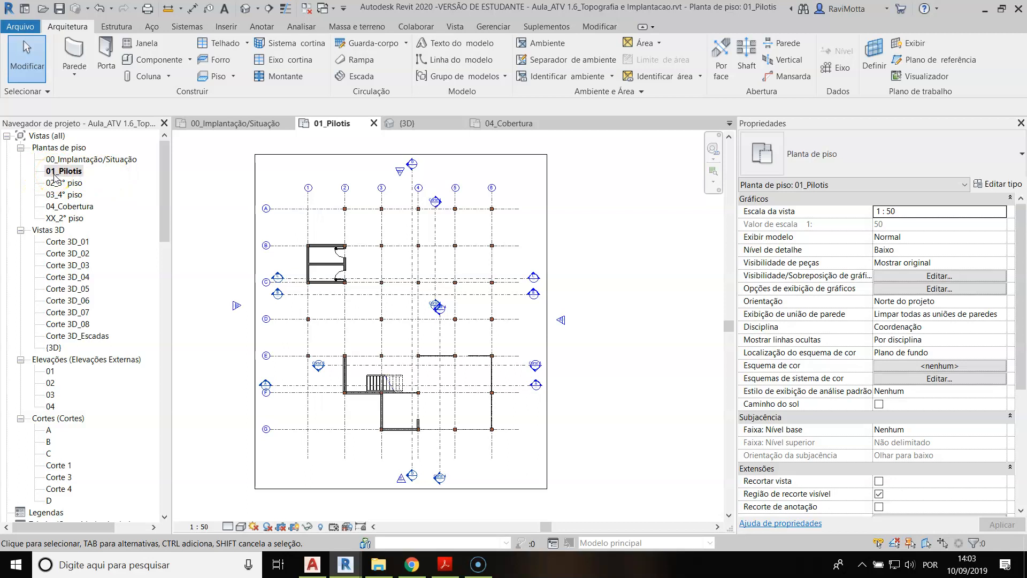
click(229, 26)
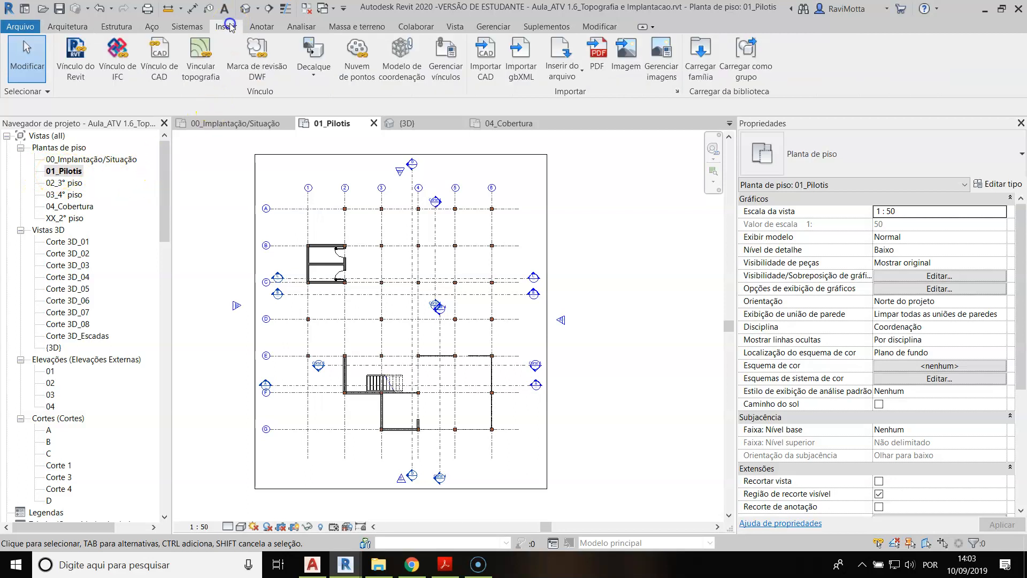
click(490, 54)
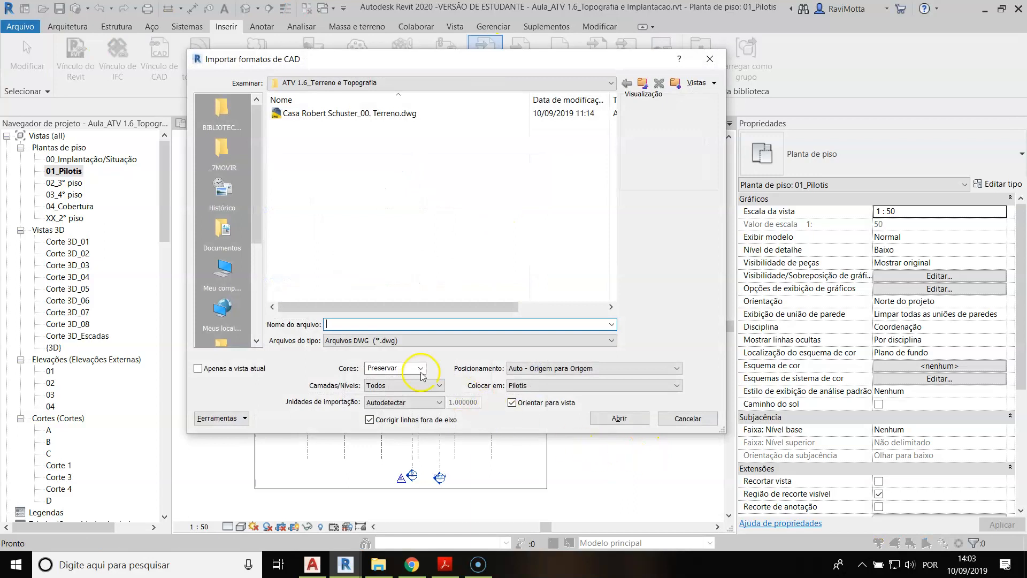
click(198, 369)
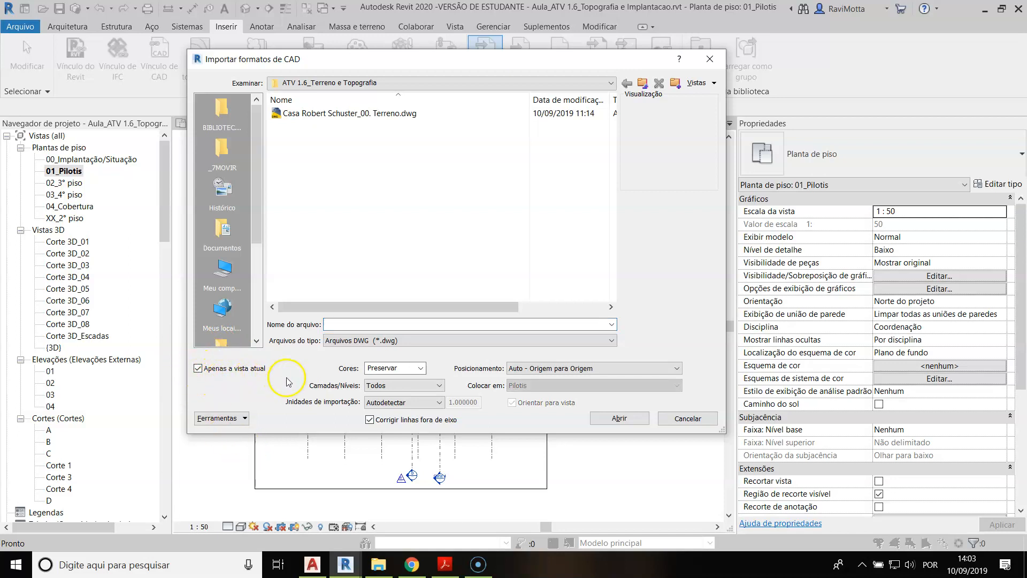
click(340, 113)
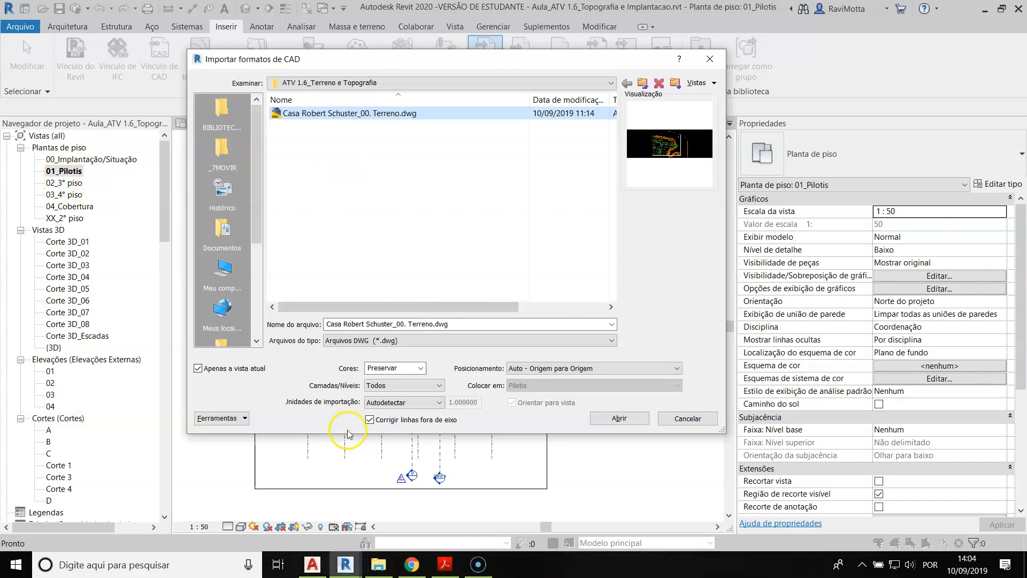
Set the import units to centímetro and the positioning to Manual - Centro
click(439, 403)
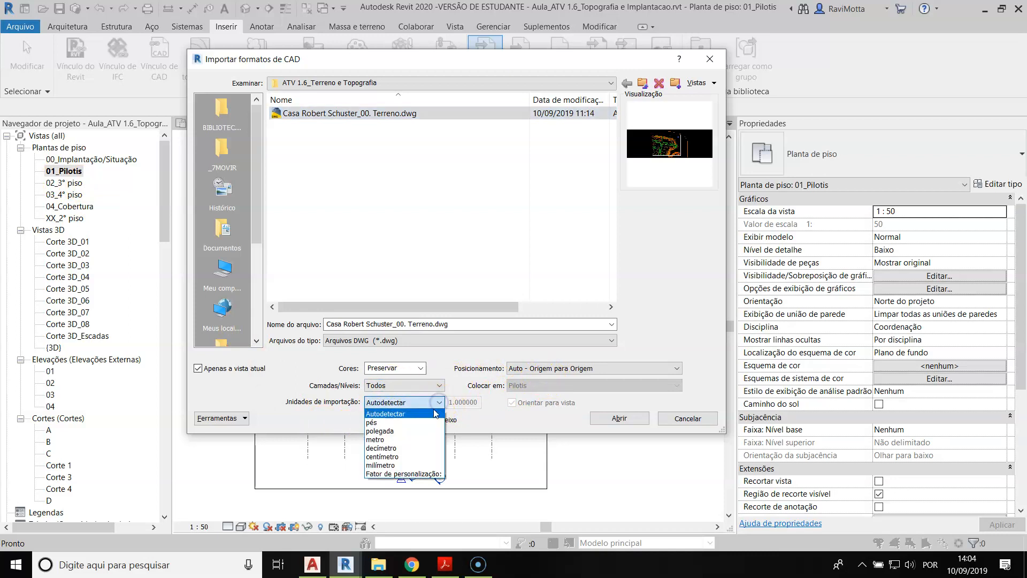
click(377, 458)
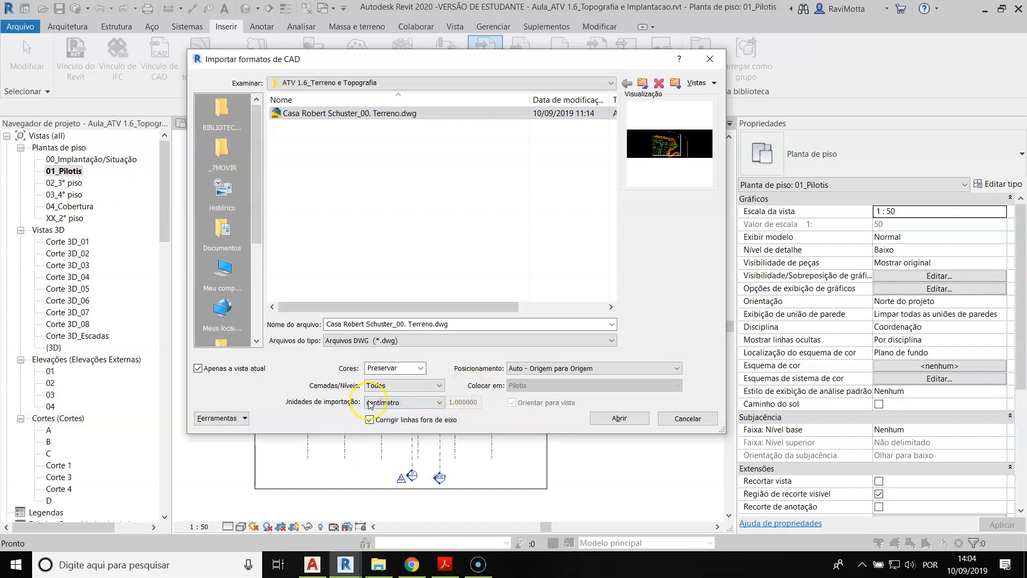
click(613, 369)
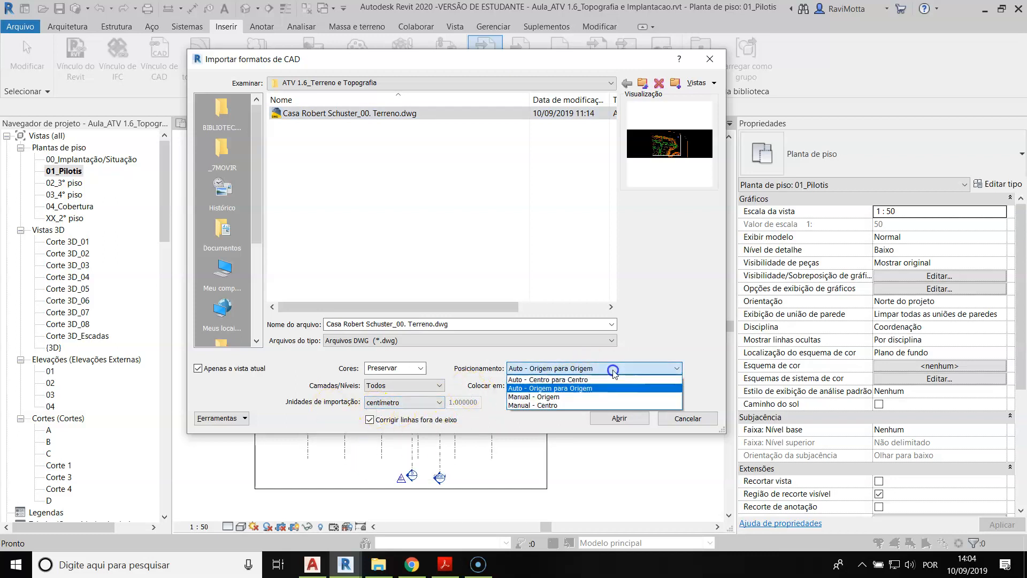
click(518, 405)
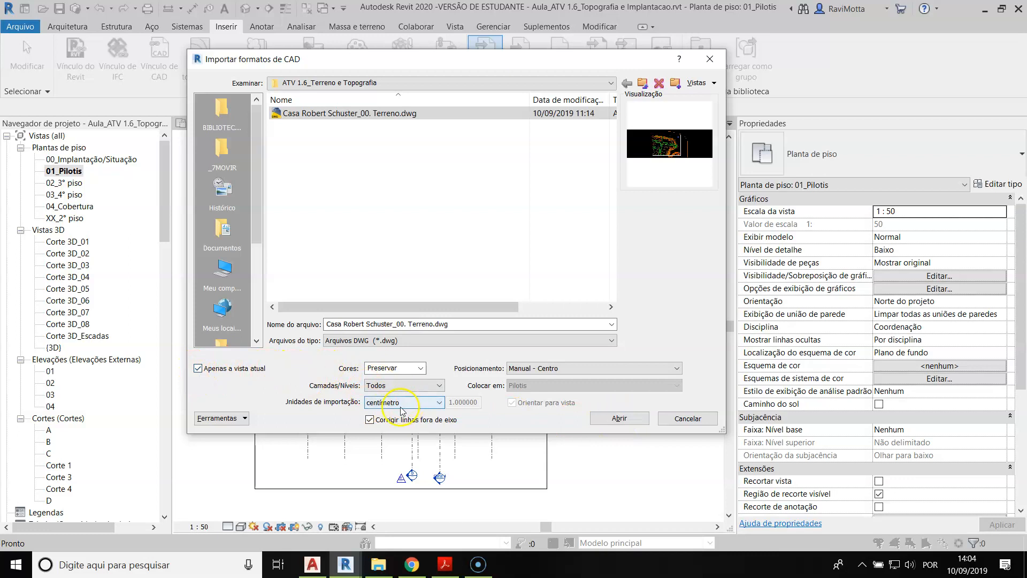
Import the terrain drawing and place it in the 01_Pilotis plan around the building
click(621, 418)
scroll(567, 449, down, 6)
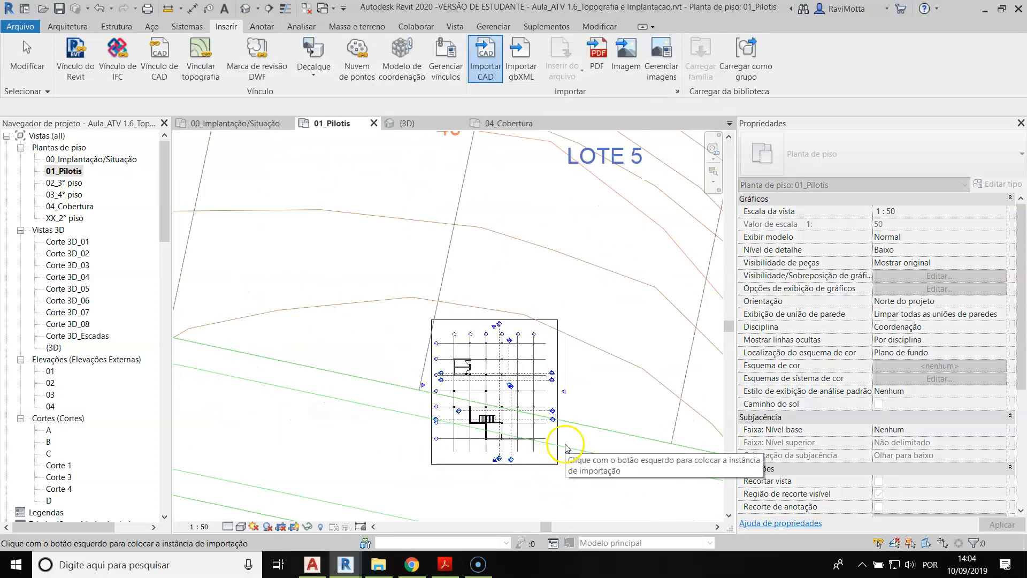
scroll(566, 448, down, 8)
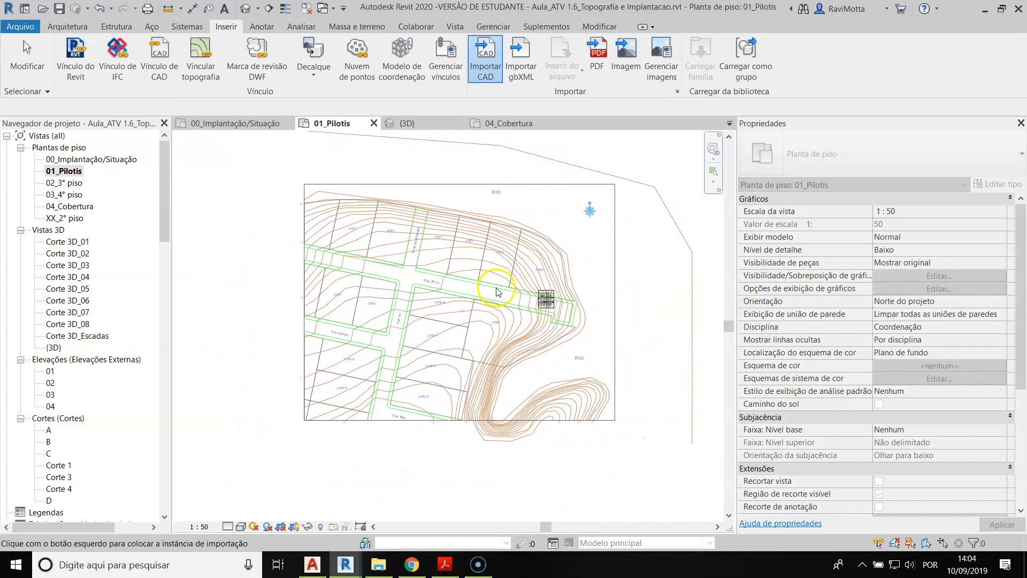
click(493, 293)
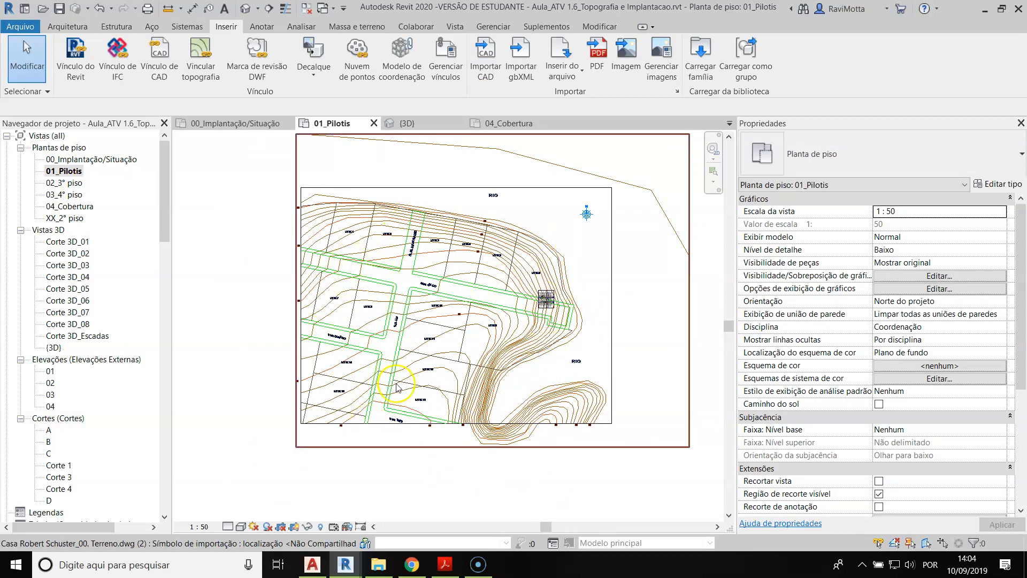
Move the imported terrain drawing so that Lote 6 lies beneath the building plan
scroll(562, 369, up, 2)
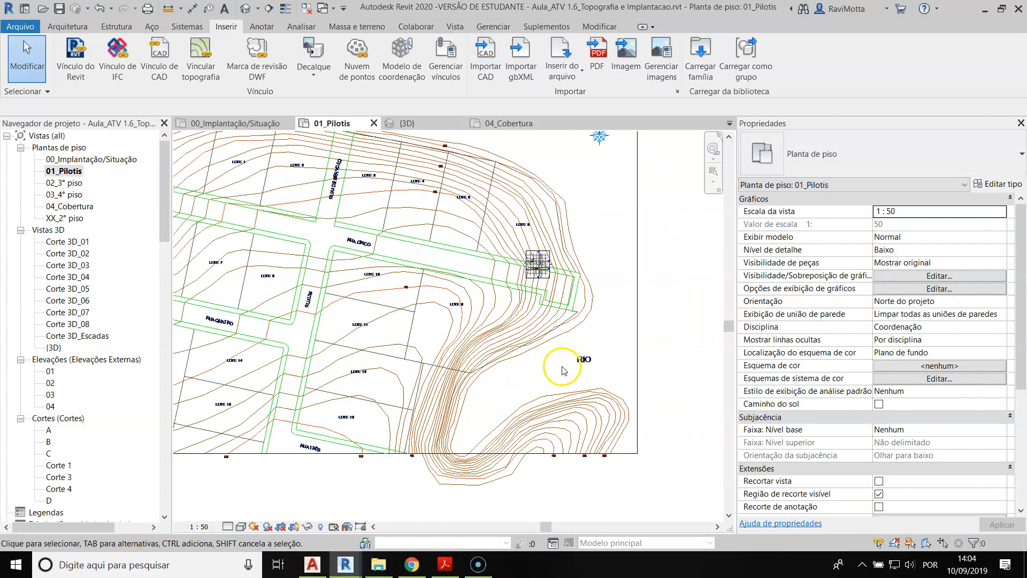
scroll(540, 265, up, 5)
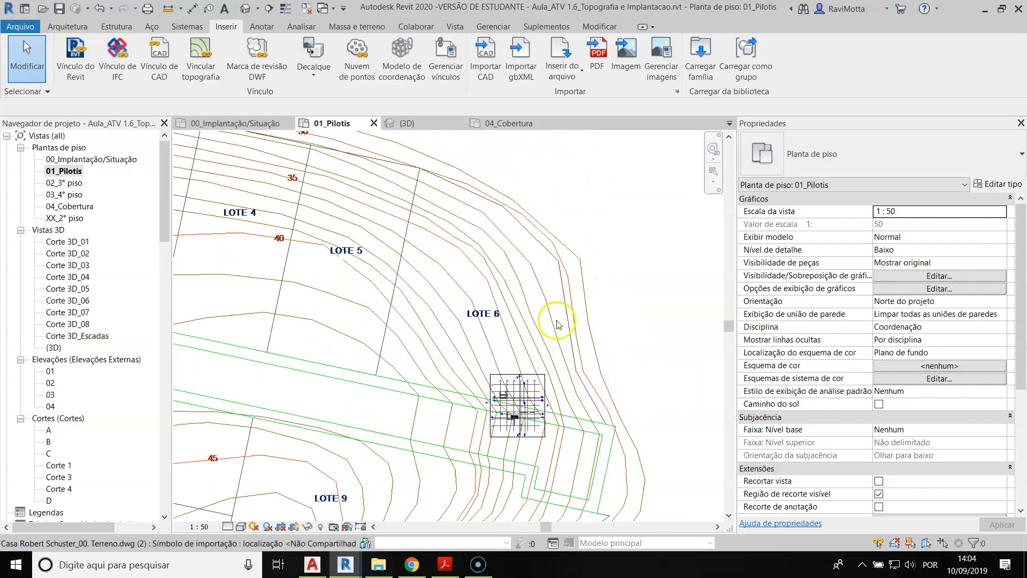
scroll(532, 469, up, 3)
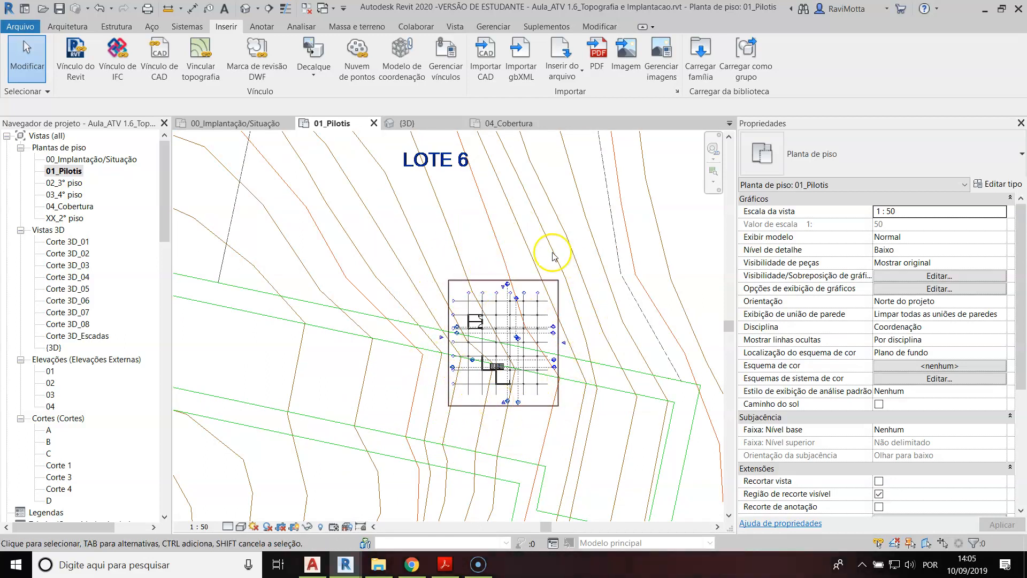
scroll(553, 256, down, 3)
click(395, 366)
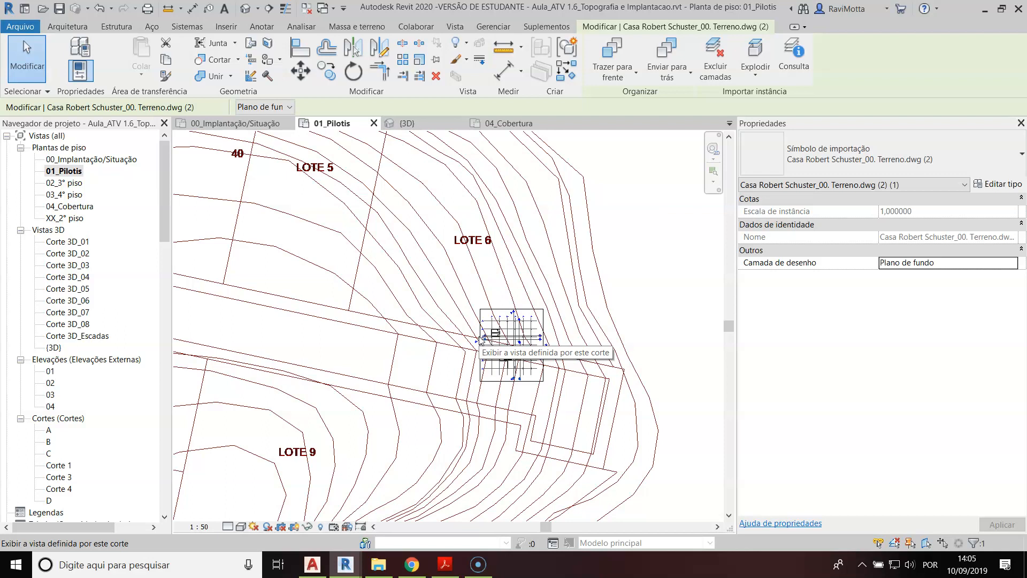
click(499, 376)
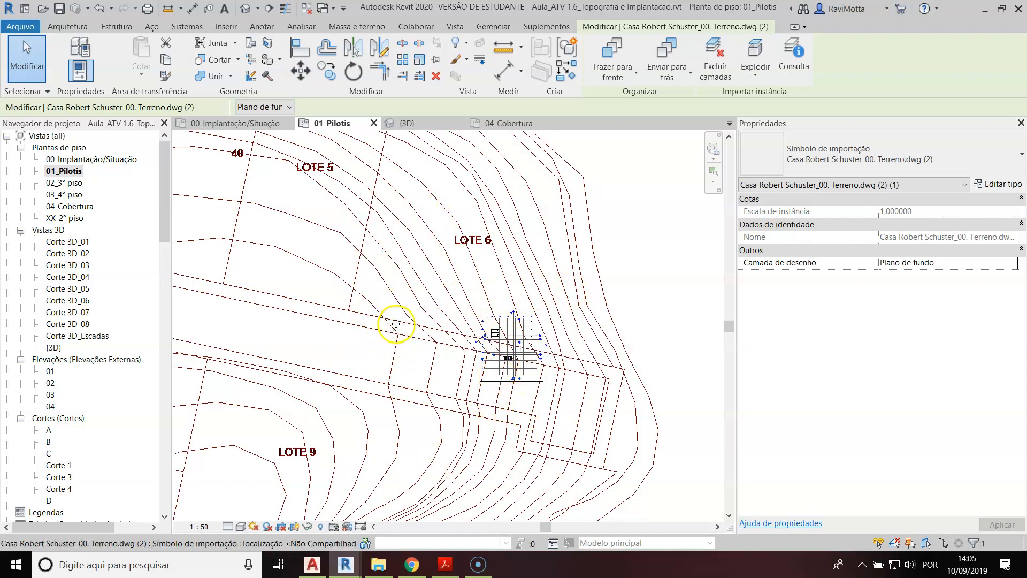
drag(402, 312, 470, 414)
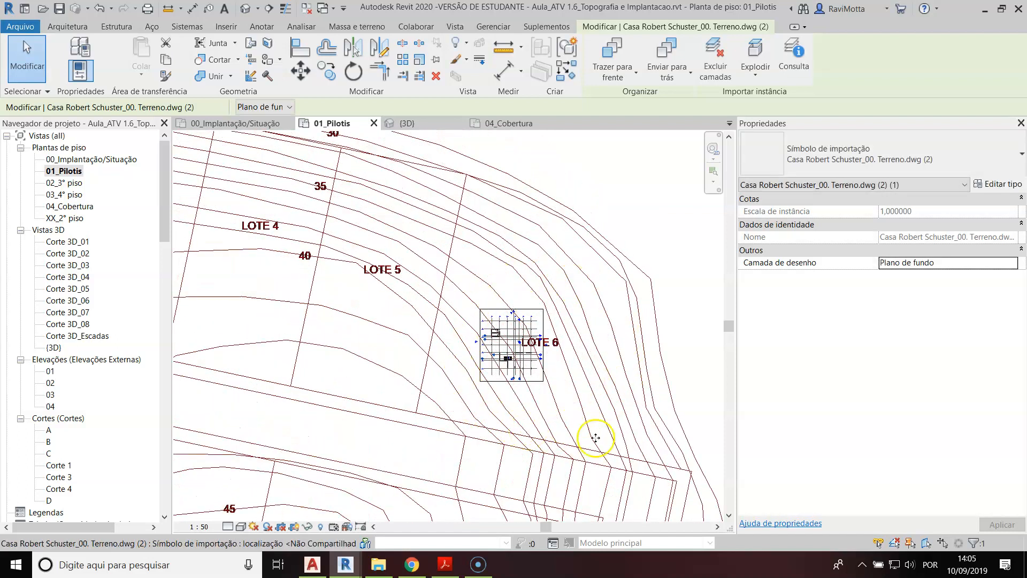
Review the numbered lots in the terrain drawing, check the assignments in DISTRIBUIÇÃO DE LOTES.pdf in Acrobat Reader, and return to Revit
scroll(512, 354, down, 2)
middle_drag(512, 355, 642, 365)
middle_drag(206, 257, 341, 285)
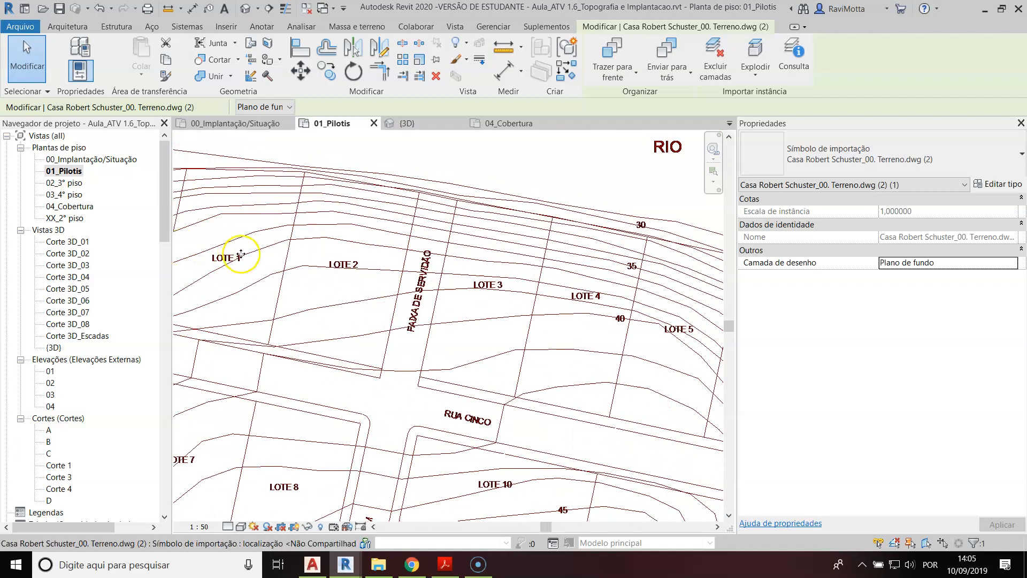
click(444, 564)
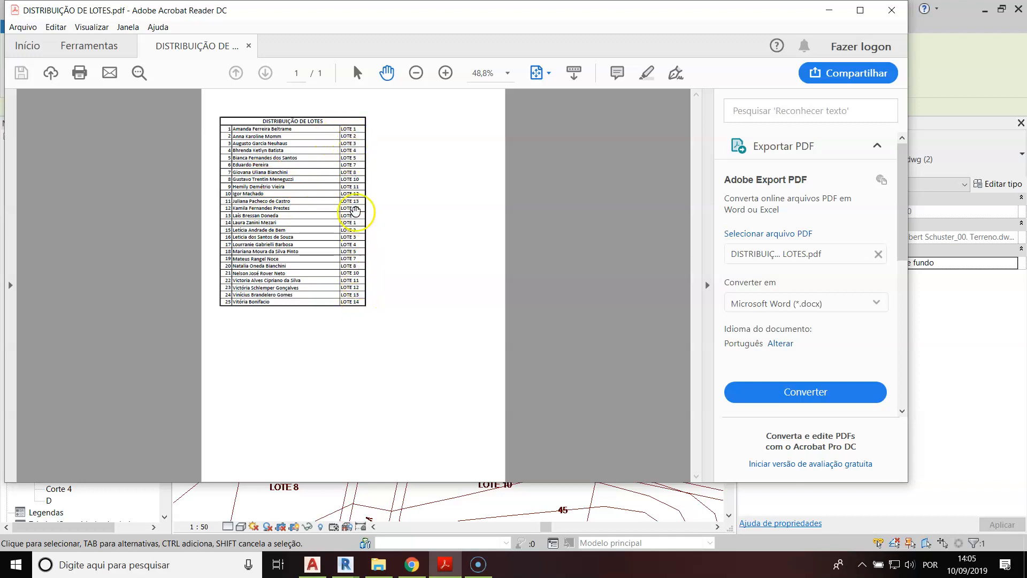
ctrl+scroll(344, 134, up, 4)
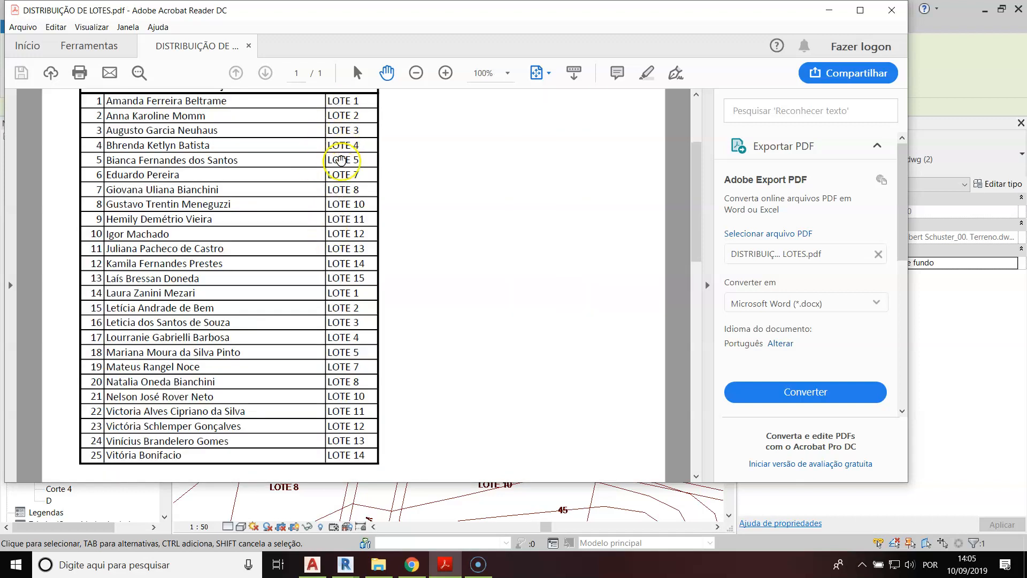
key(alt+Tab)
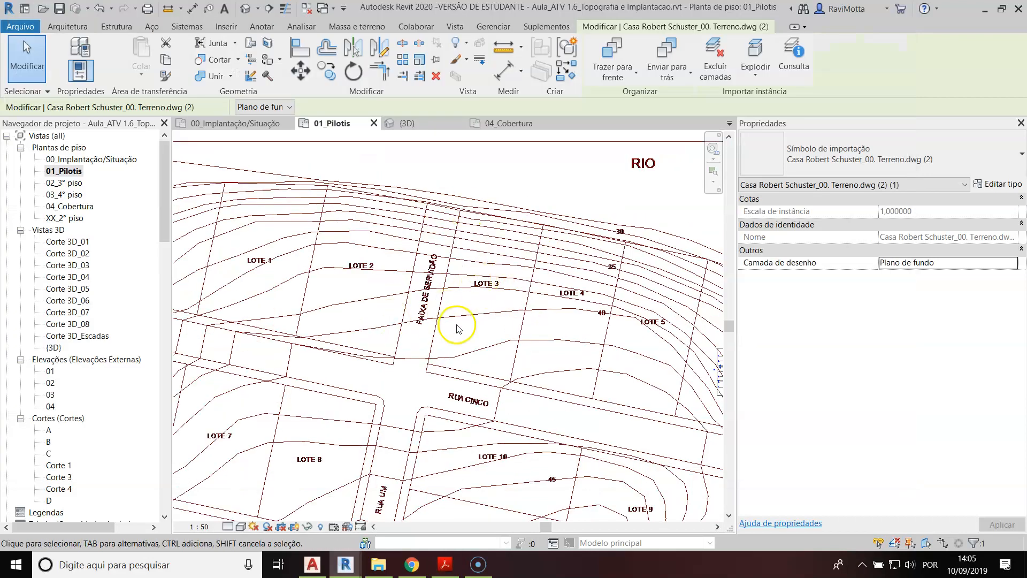
Rotate the terrain drawing about 57° counterclockwise around a contour vertex beside the building so that this contour segment runs horizontally
mouse_move(603, 355)
middle_down()
mouse_move(332, 256)
mouse_move(353, 252)
middle_up()
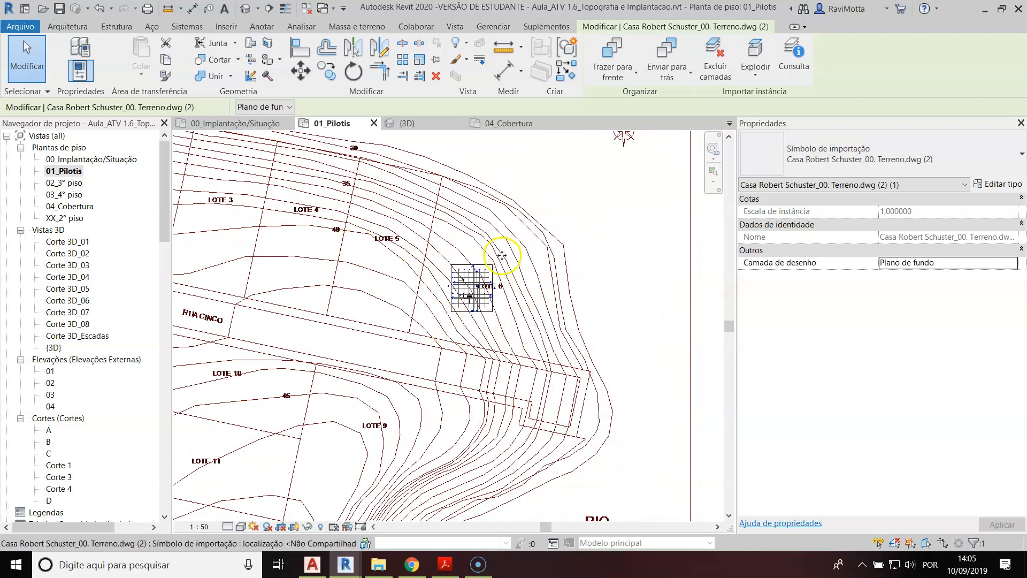
scroll(482, 283, up, 4)
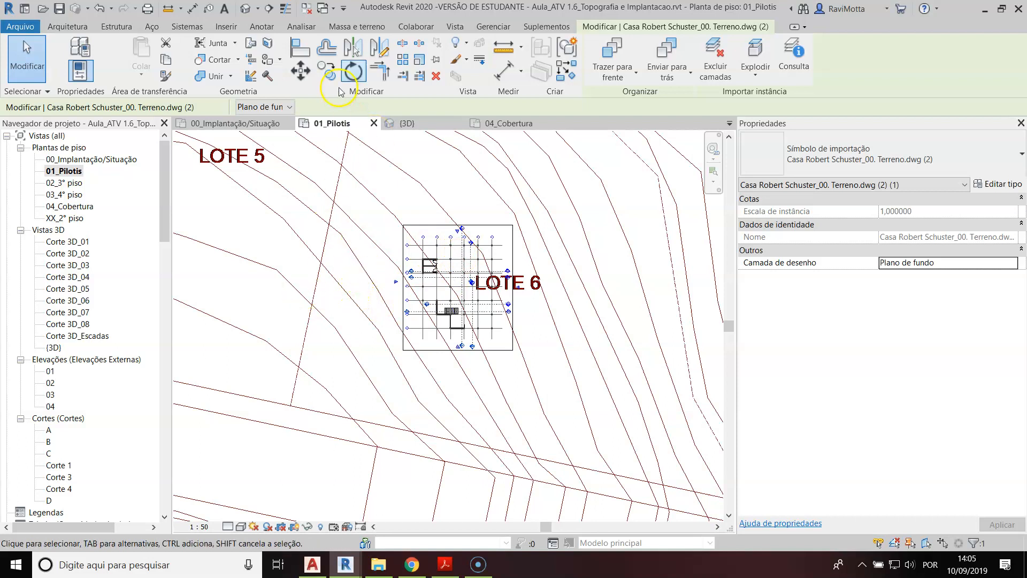
click(353, 72)
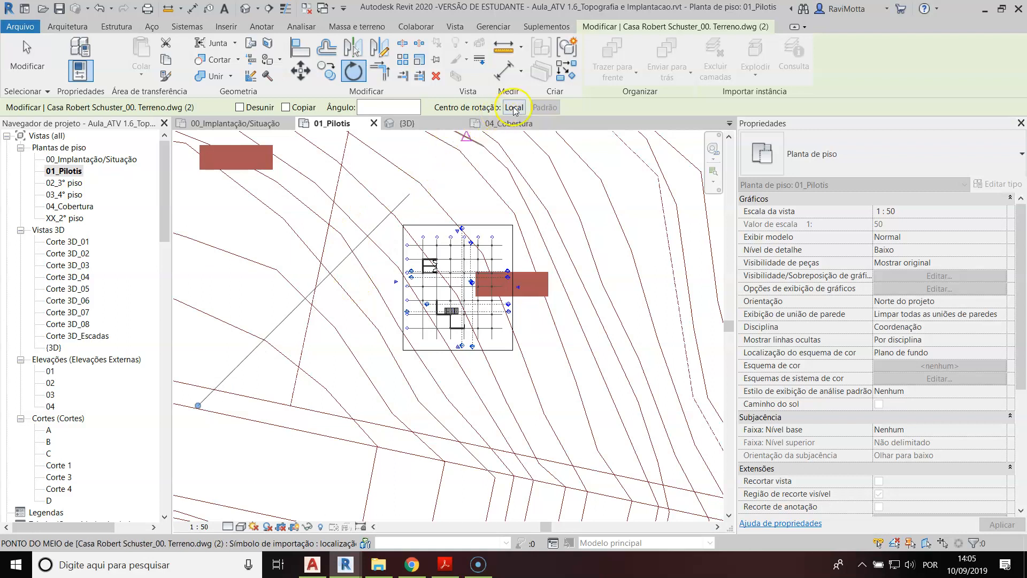
scroll(229, 424, down, 2)
middle_drag(229, 424, 302, 358)
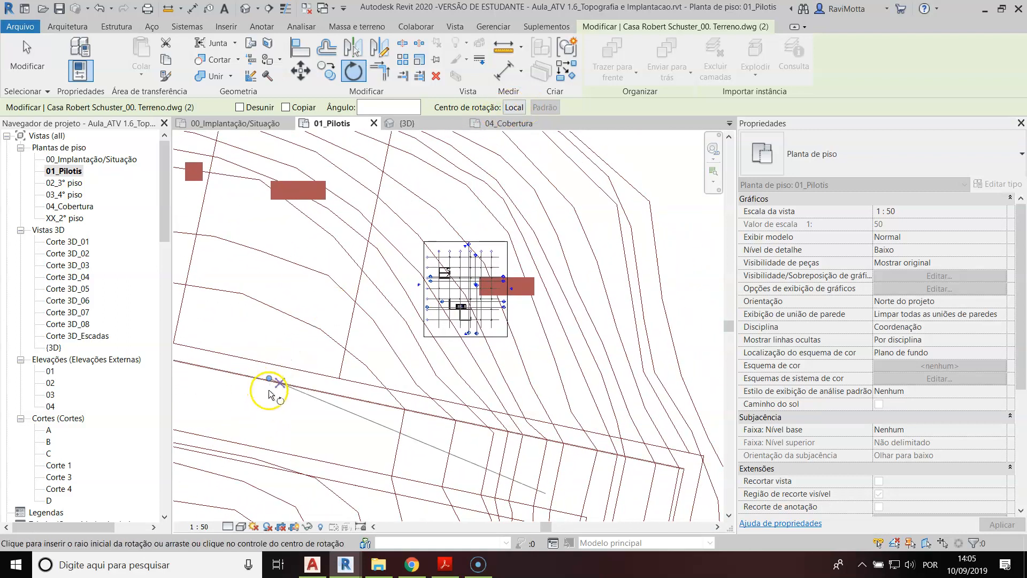
click(269, 380)
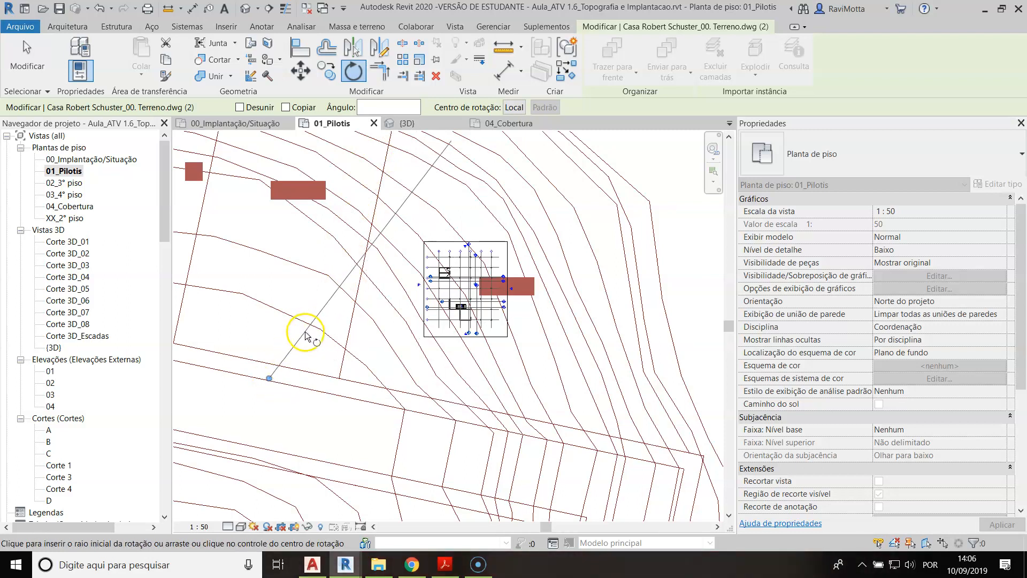
key(space)
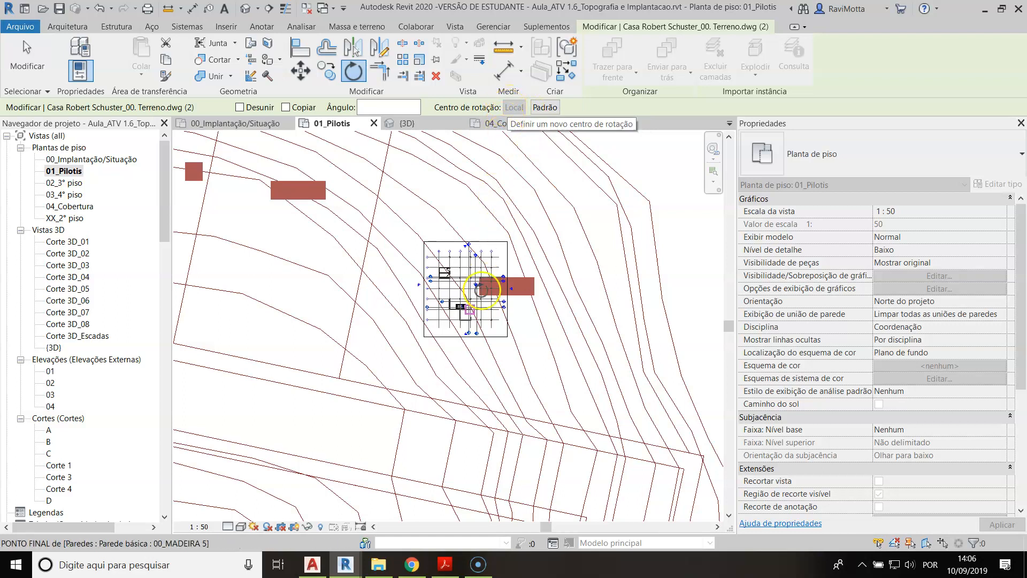
scroll(452, 325, up, 3)
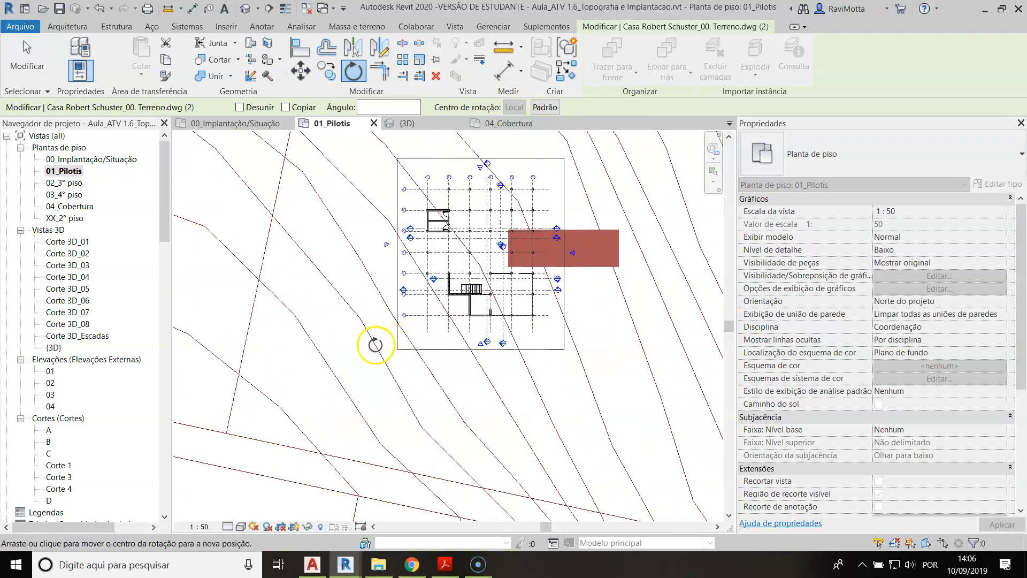
click(342, 233)
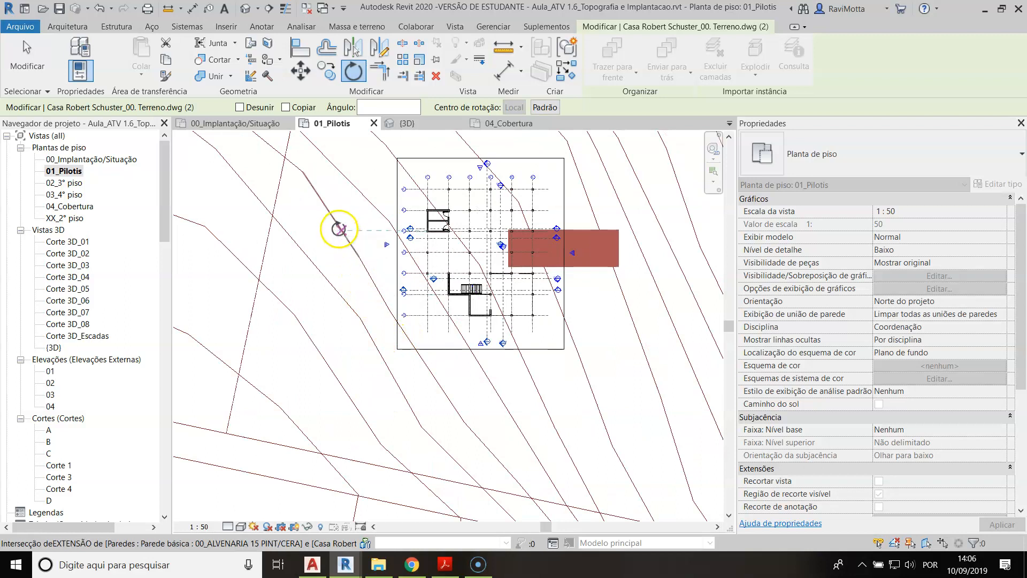
click(465, 427)
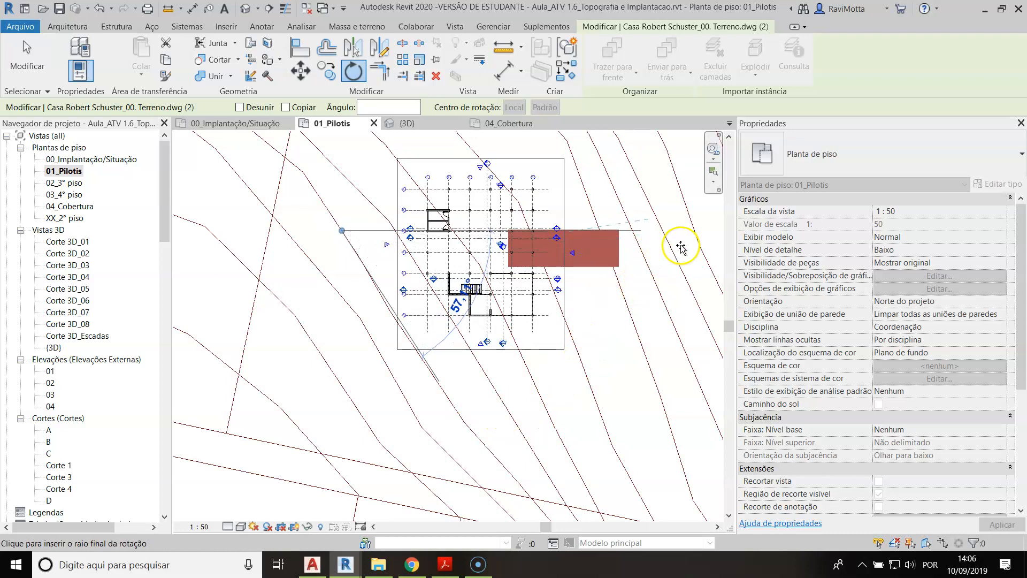
click(710, 230)
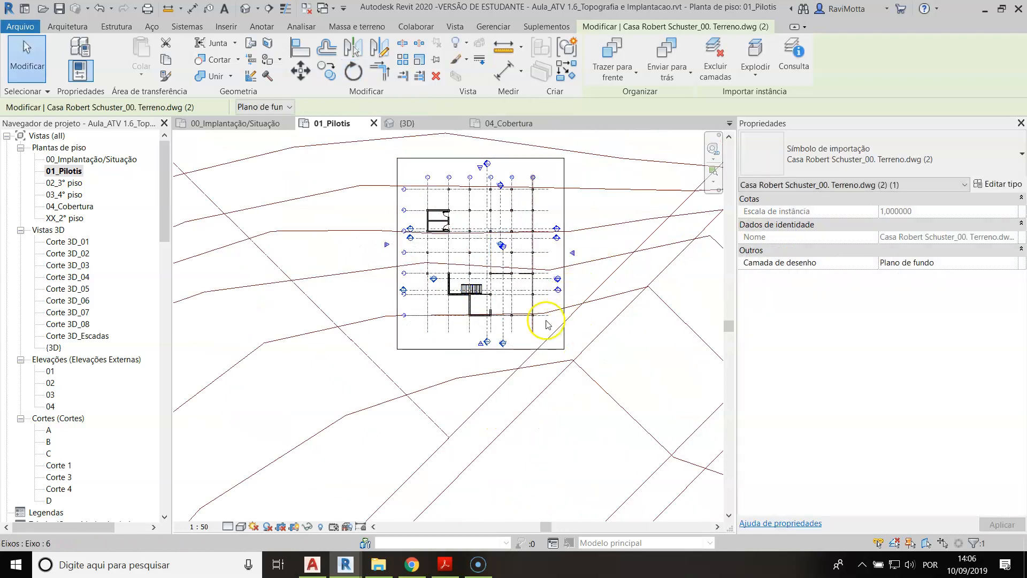
Open the 02_3° piso plan and delete the imported terrain drawing placed in it
scroll(507, 235, down, 1)
middle_drag(508, 249, 491, 397)
scroll(448, 354, up, 1)
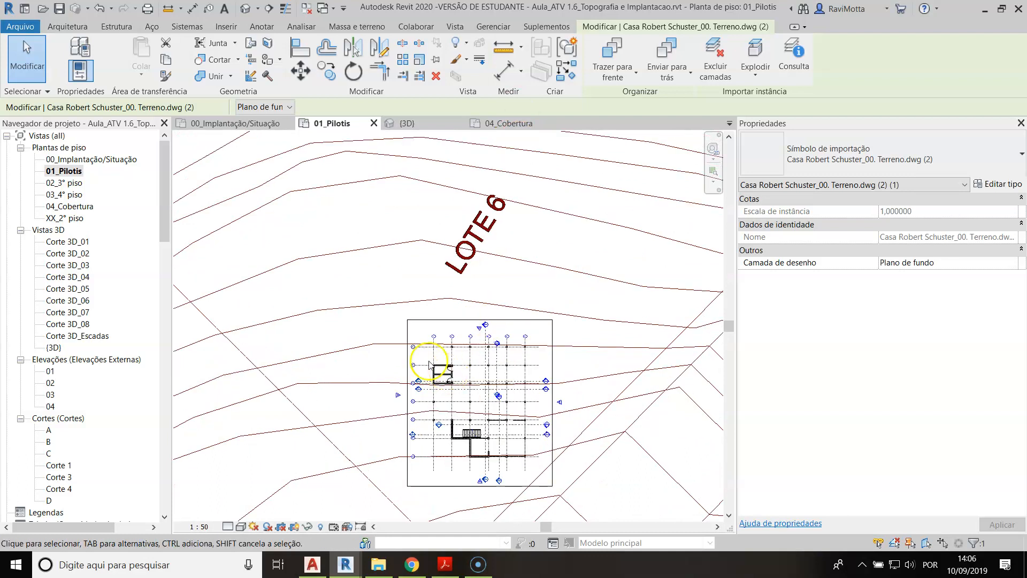
double_click(59, 183)
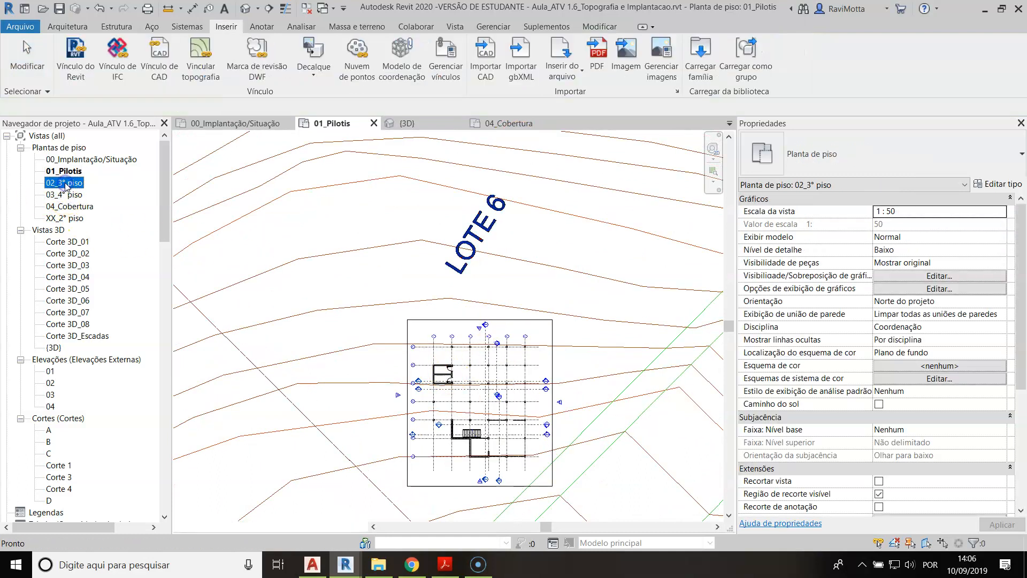
scroll(484, 330, up, 3)
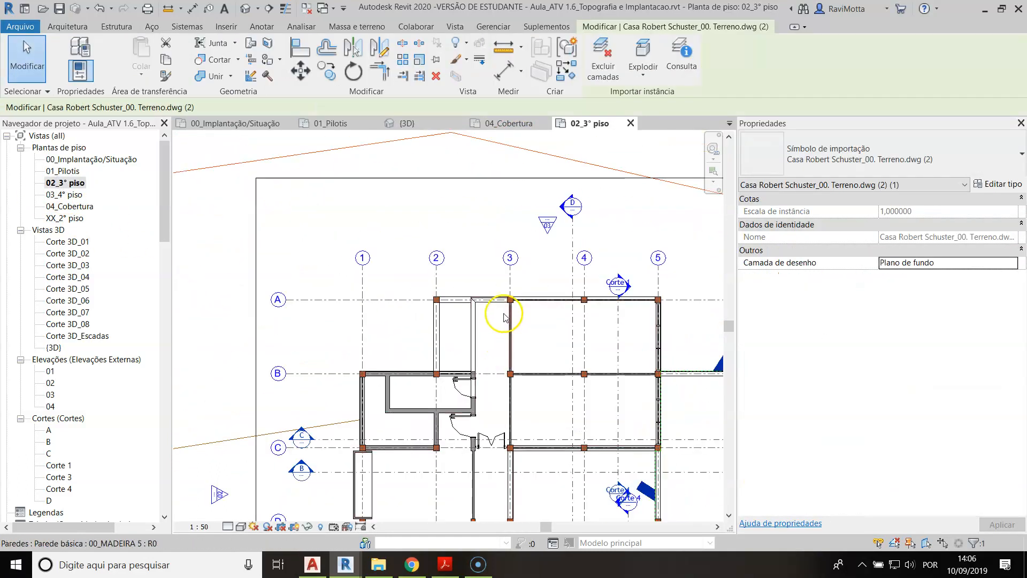
scroll(496, 334, down, 5)
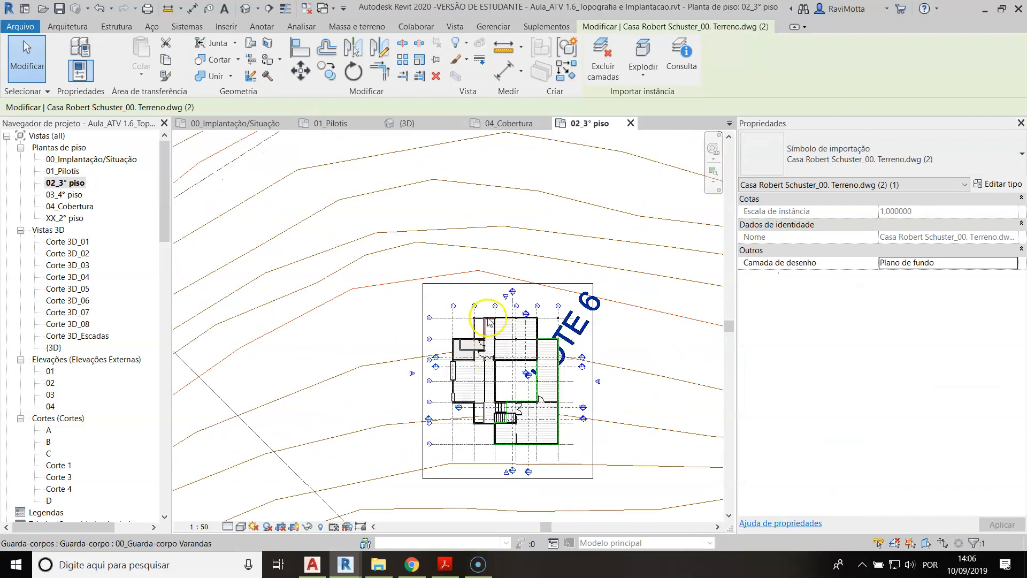
scroll(502, 294, down, 4)
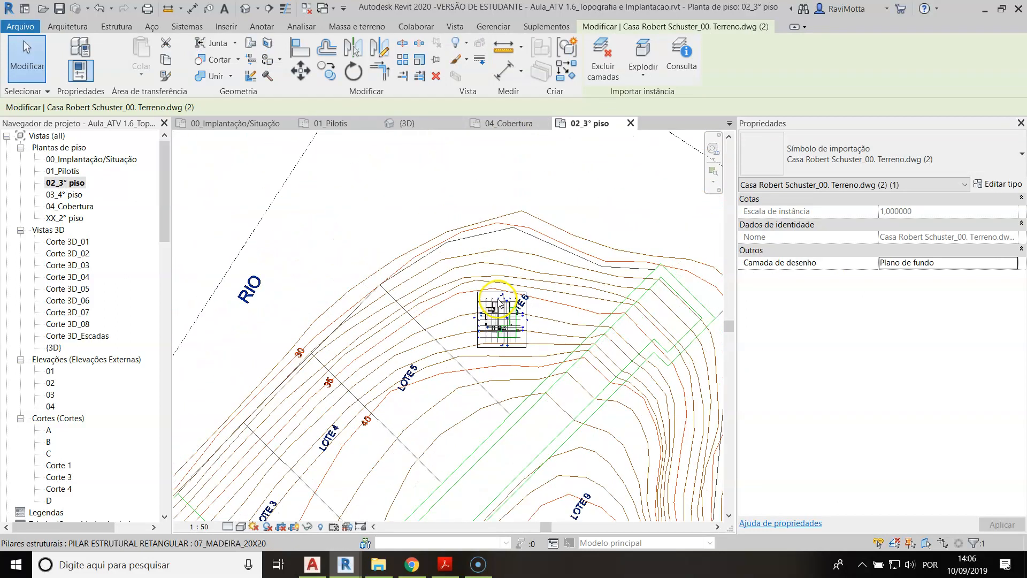
key(Delete)
click(572, 278)
key(Delete)
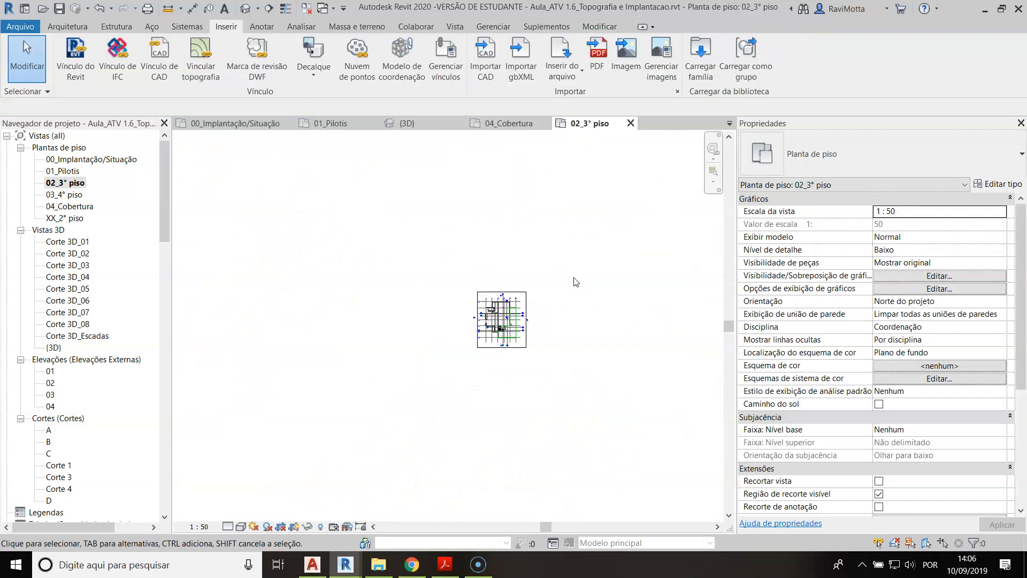
Inspect the 02_3° piso plan, return to 01_Pilotis, and check how the building sits on Lote 6
scroll(508, 326, up, 4)
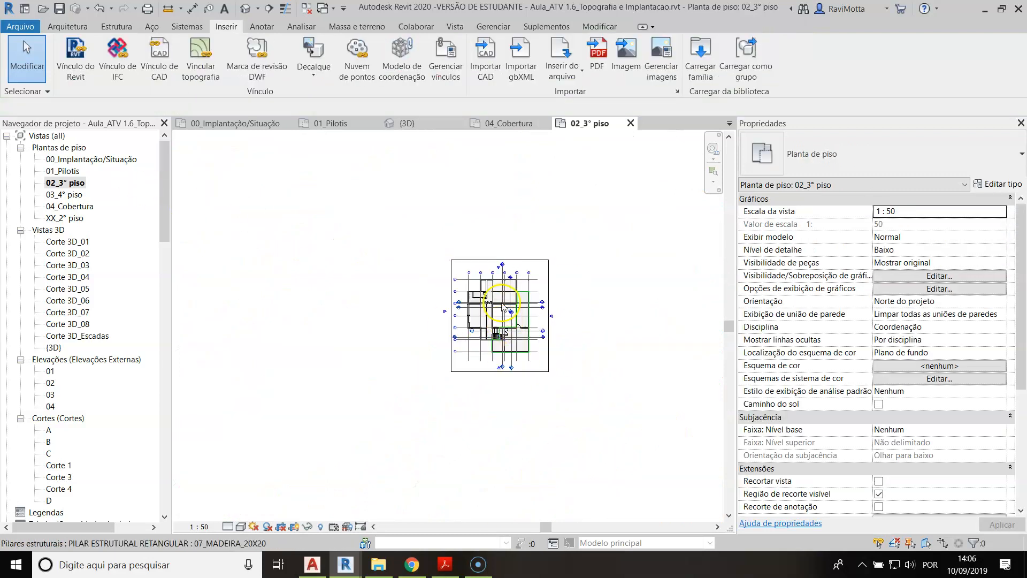
scroll(496, 298, up, 3)
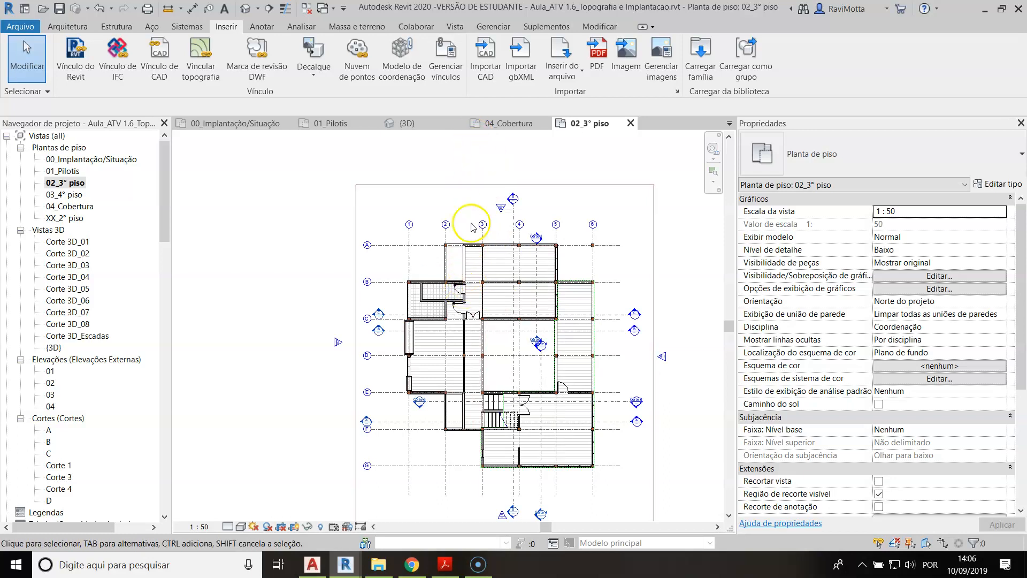
scroll(406, 302, down, 3)
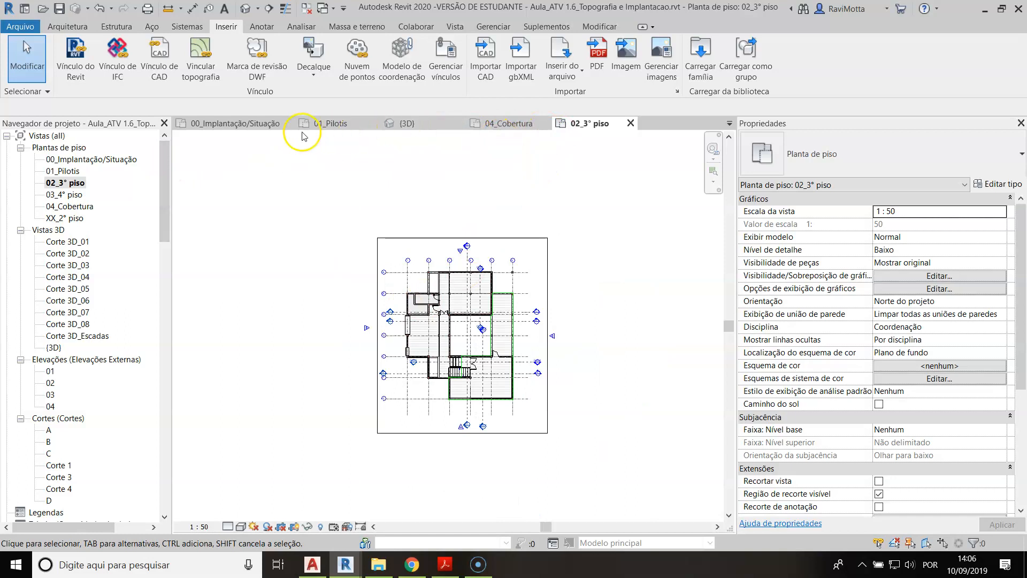
click(334, 125)
scroll(509, 280, down, 3)
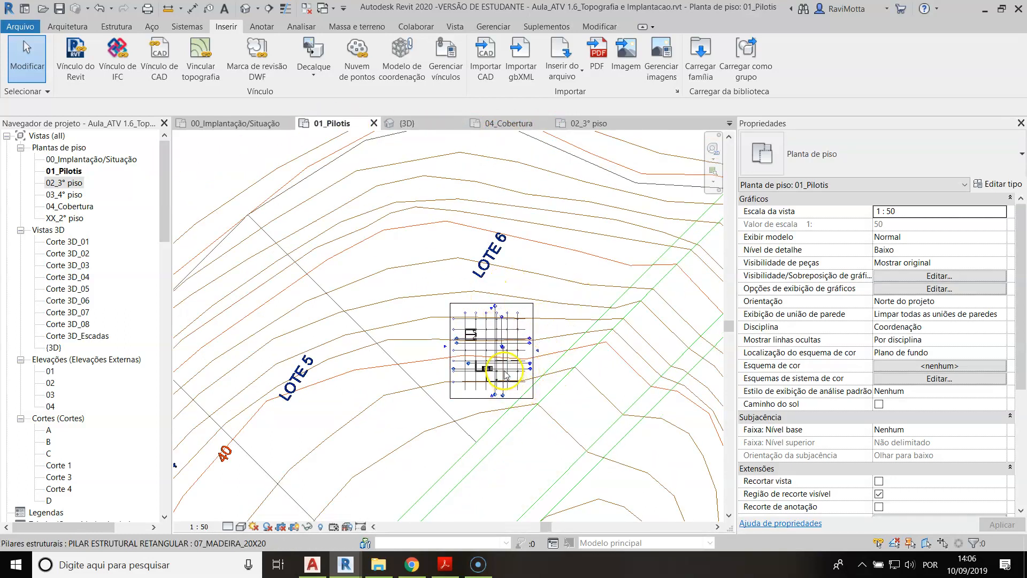
scroll(470, 348, down, 4)
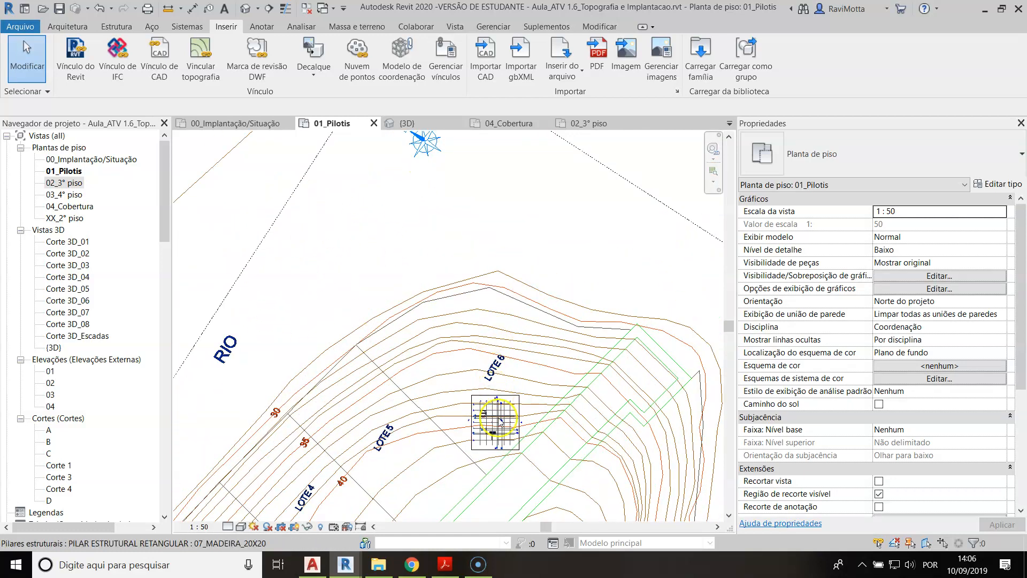
scroll(503, 374, up, 5)
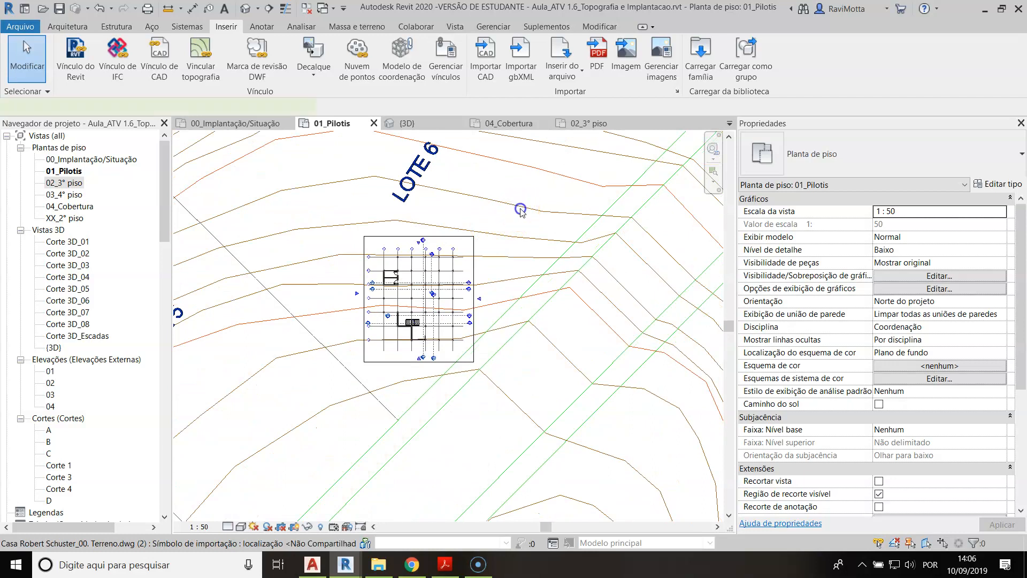
Move the terrain drawing in 01_Pilotis so that the building sits farther inside Lote 6, away from the street
click(520, 212)
scroll(501, 219, down, 4)
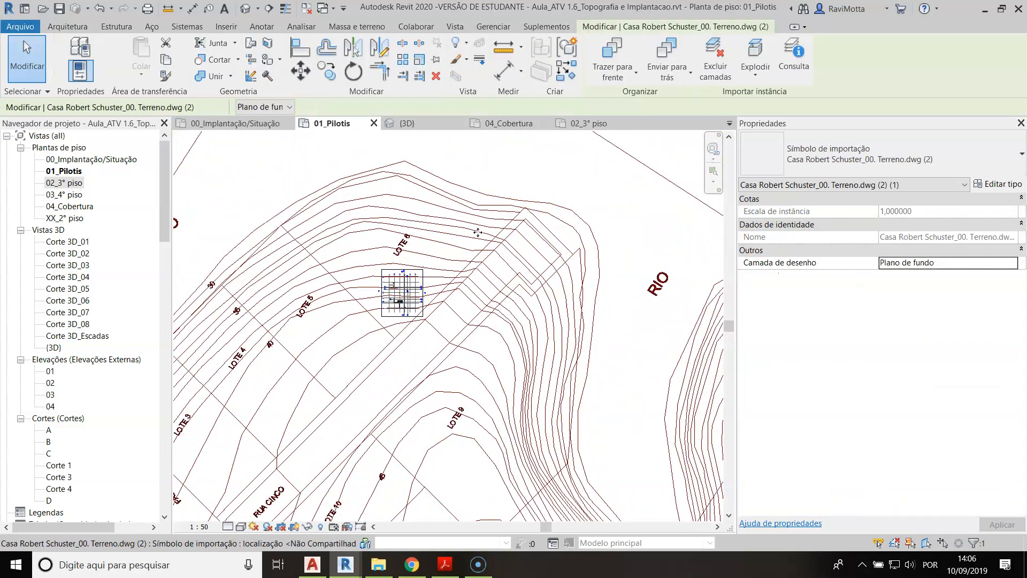
click(604, 192)
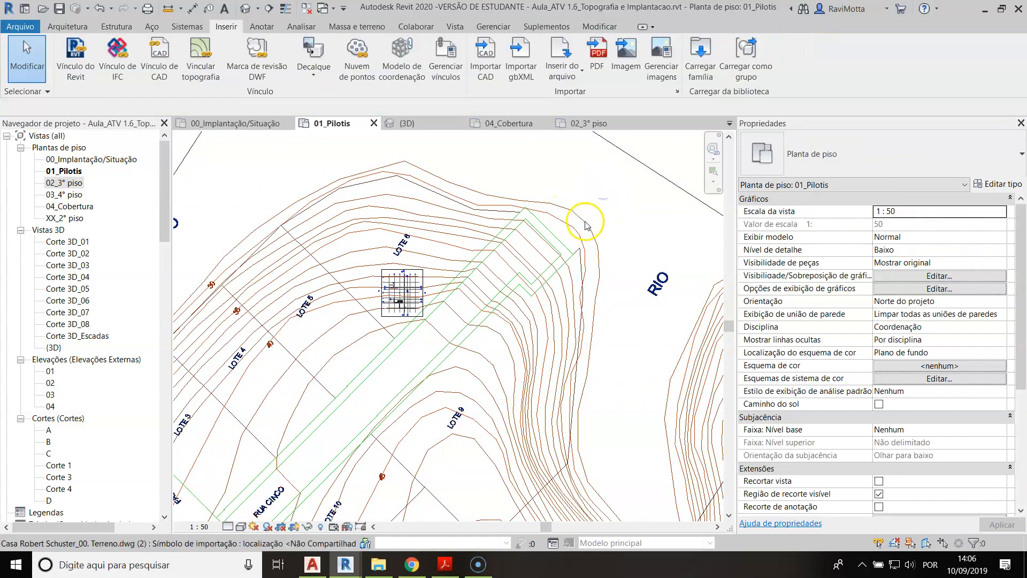
click(521, 221)
drag(520, 221, 529, 257)
scroll(412, 364, up, 1)
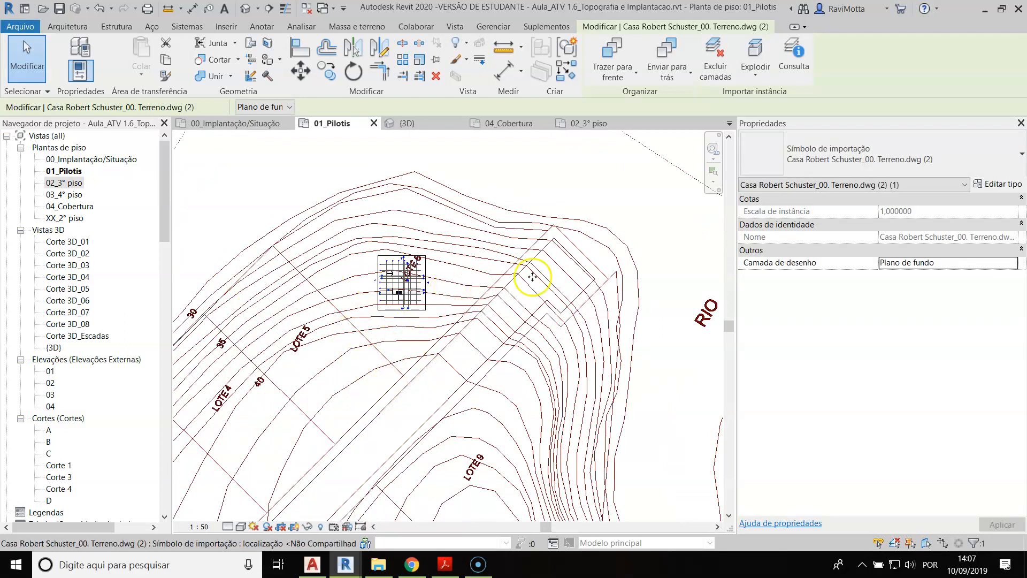
Pin the terrain drawing in its position and reselect it to check the pin
click(437, 60)
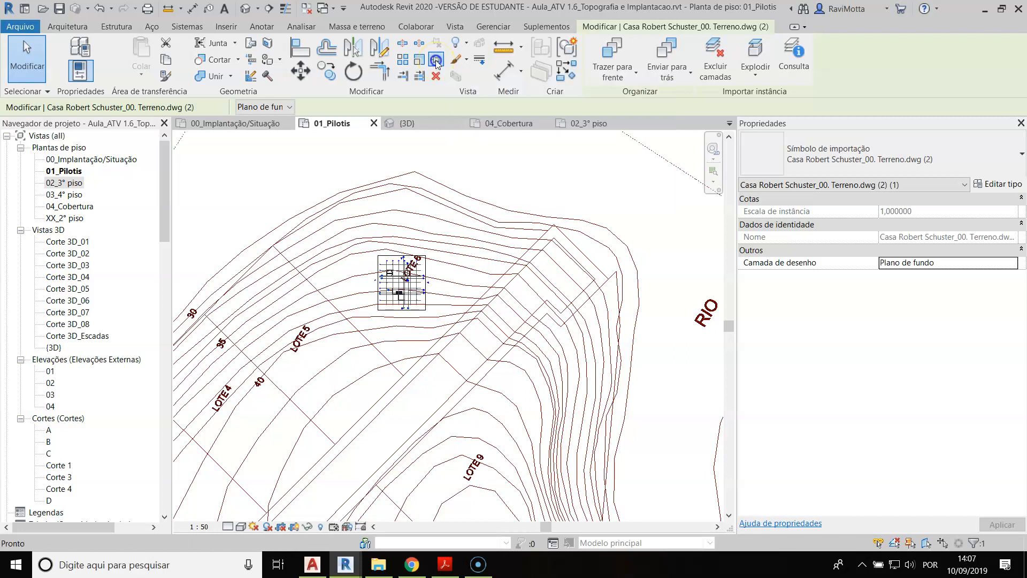
key(Escape)
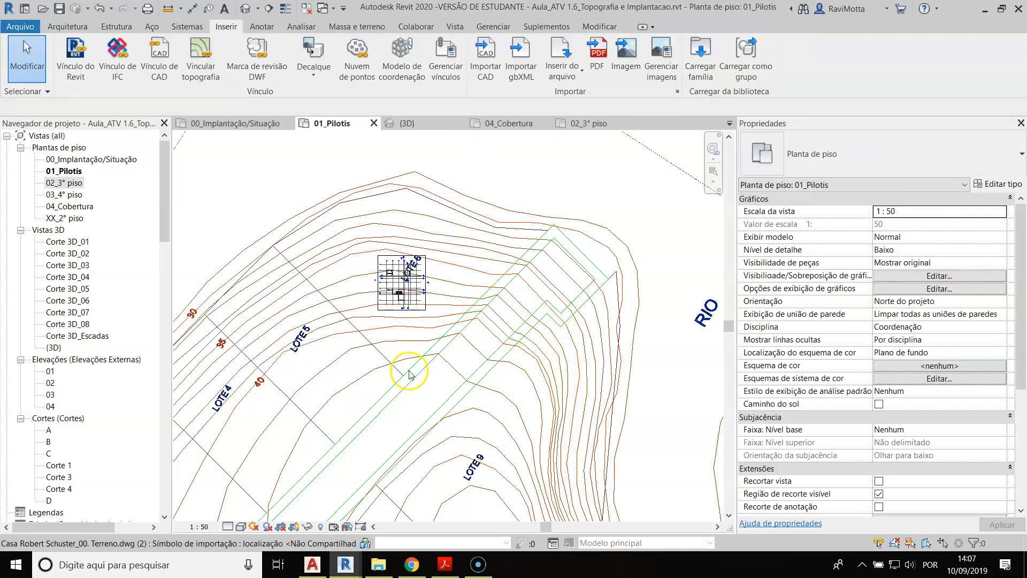
click(513, 344)
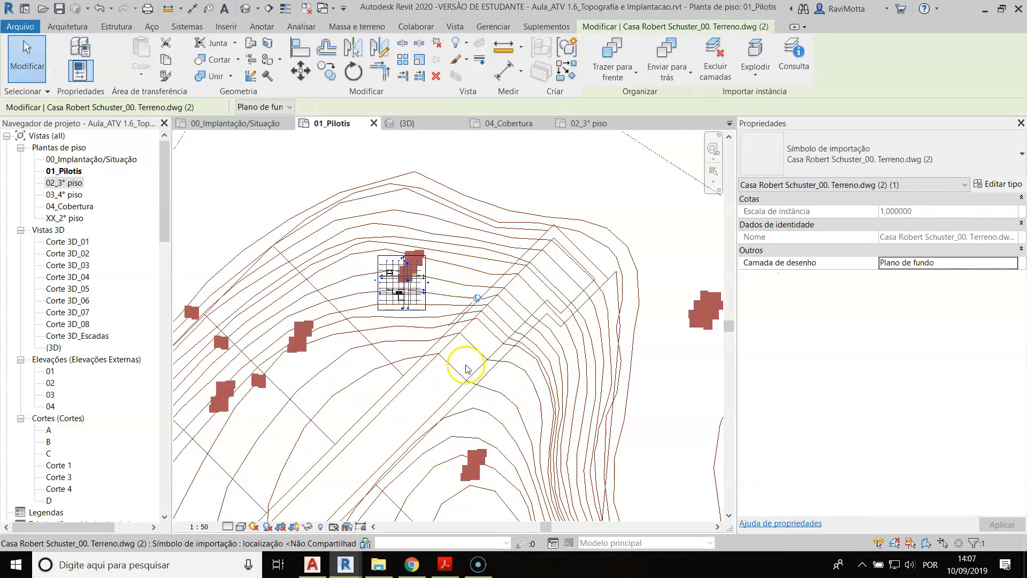
scroll(427, 344, down, 2)
scroll(427, 343, down, 1)
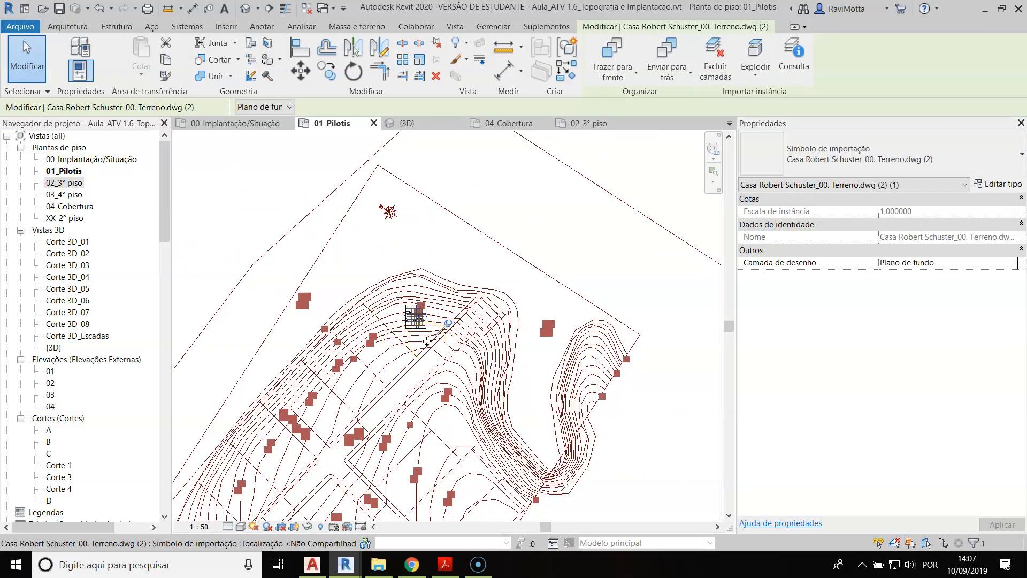
click(433, 333)
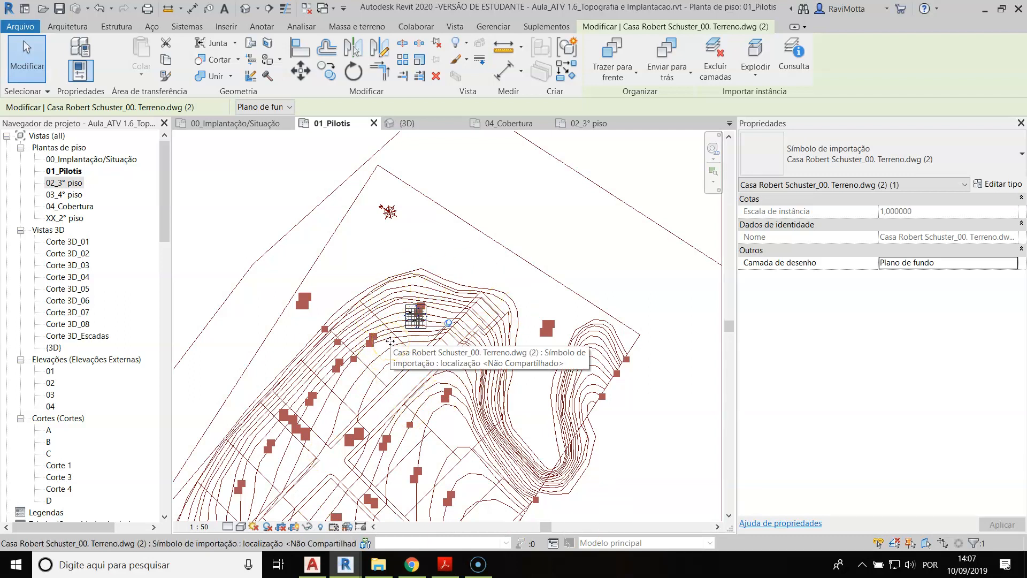
scroll(410, 340, up, 5)
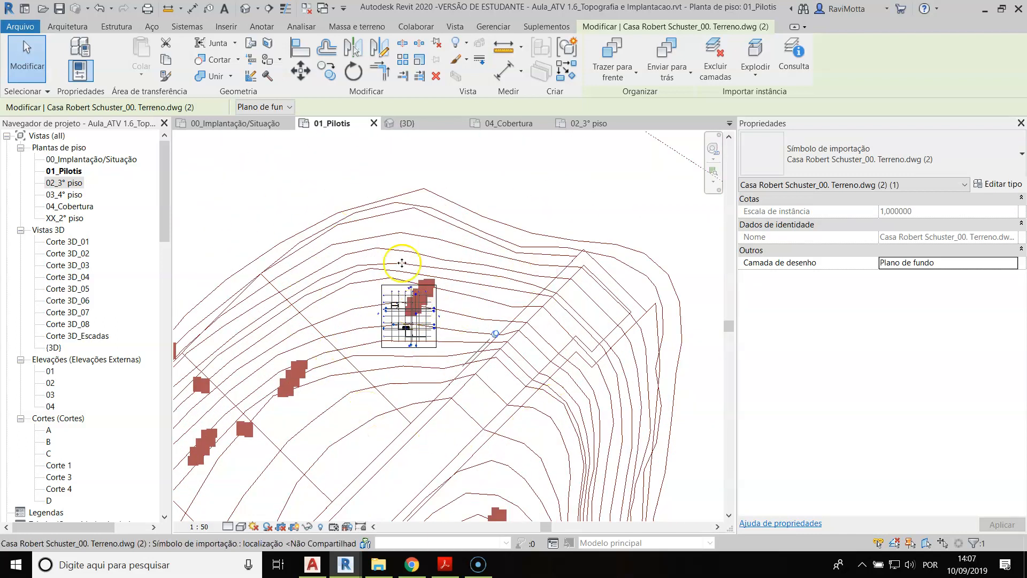
click(515, 372)
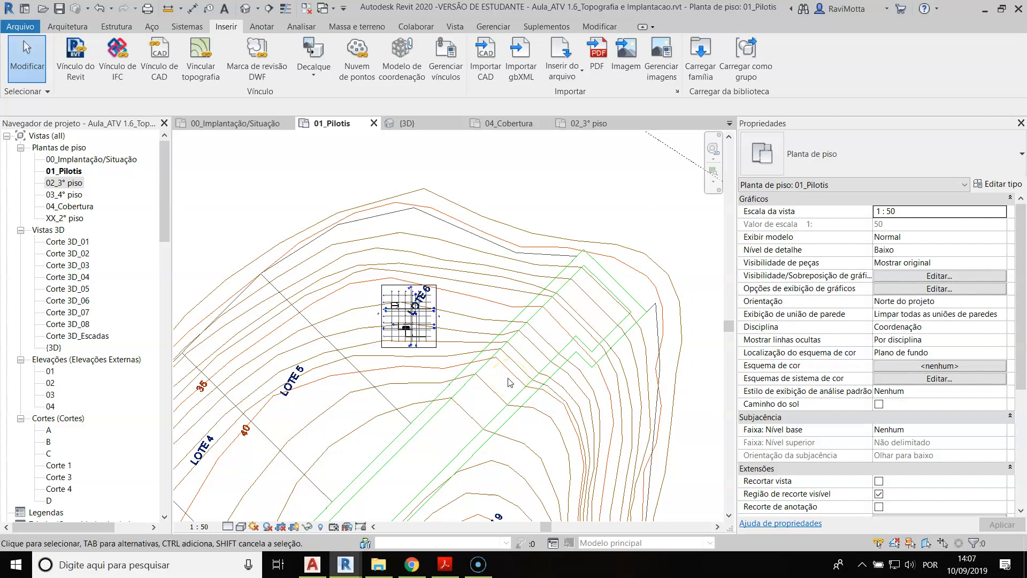
click(264, 312)
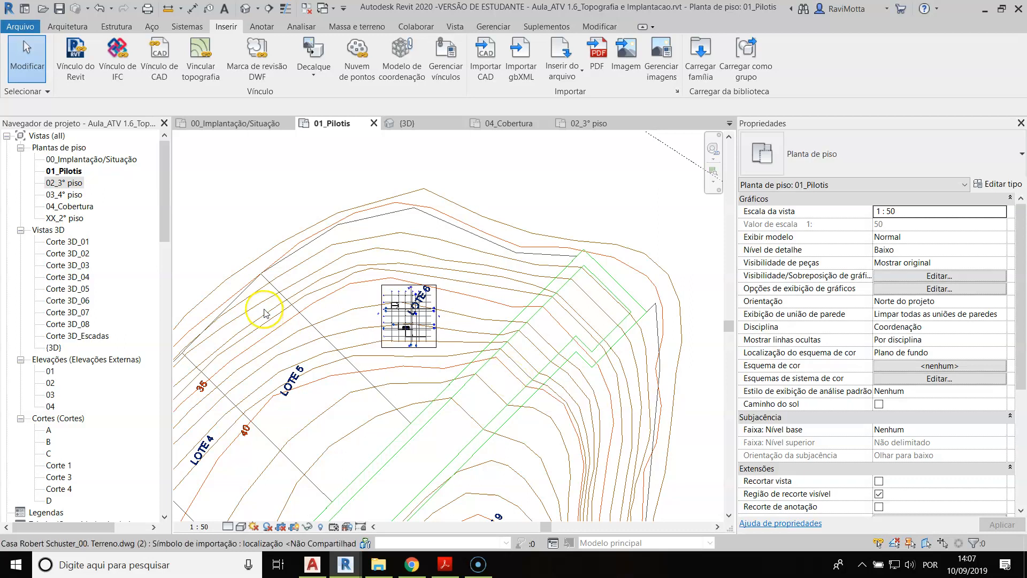
Import the terrain DWG into the {3D} view in centimetres on Nível 0, with Manual - Centro positioning, and place it around the house
double_click(55, 348)
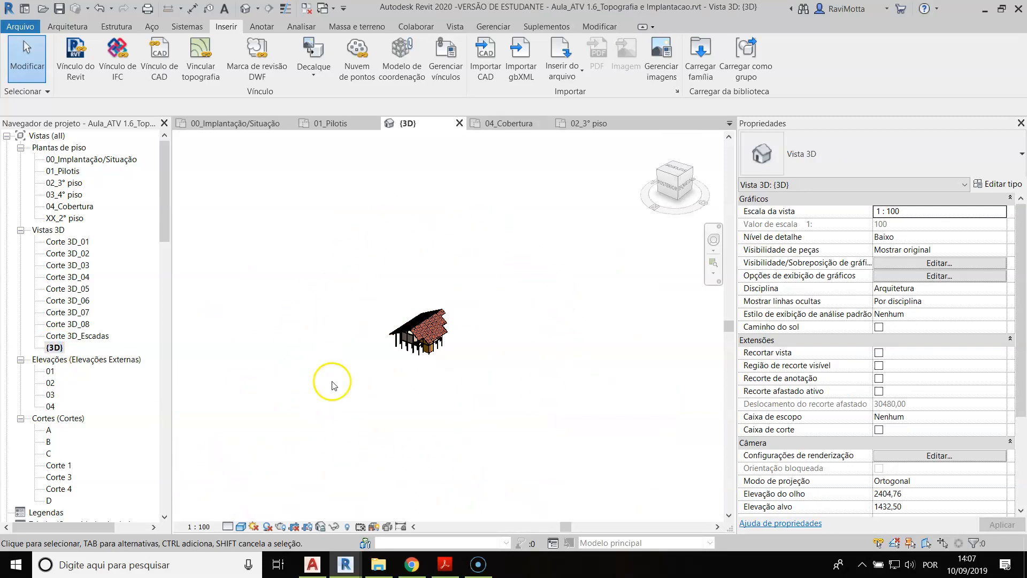
click(485, 52)
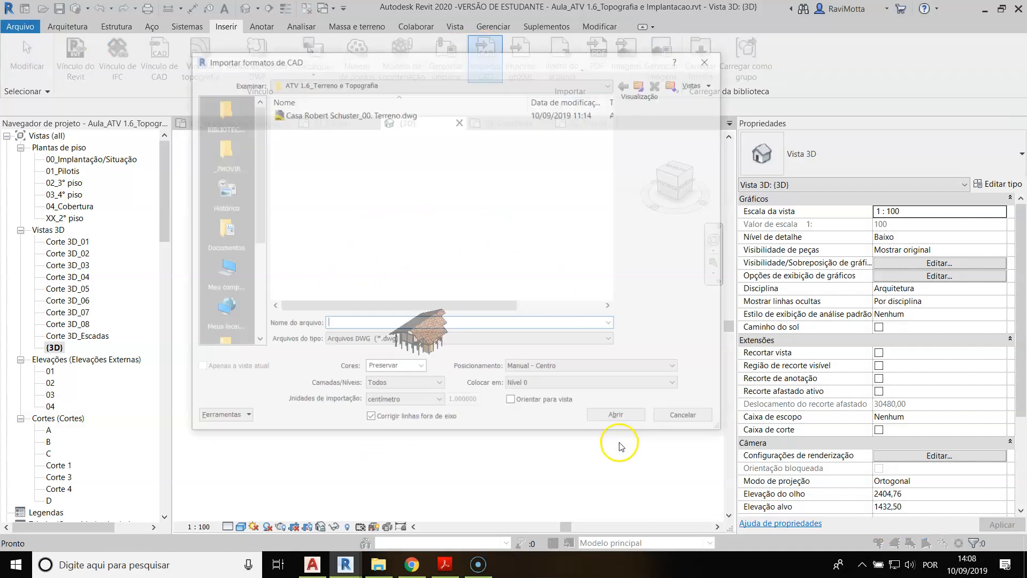
click(302, 113)
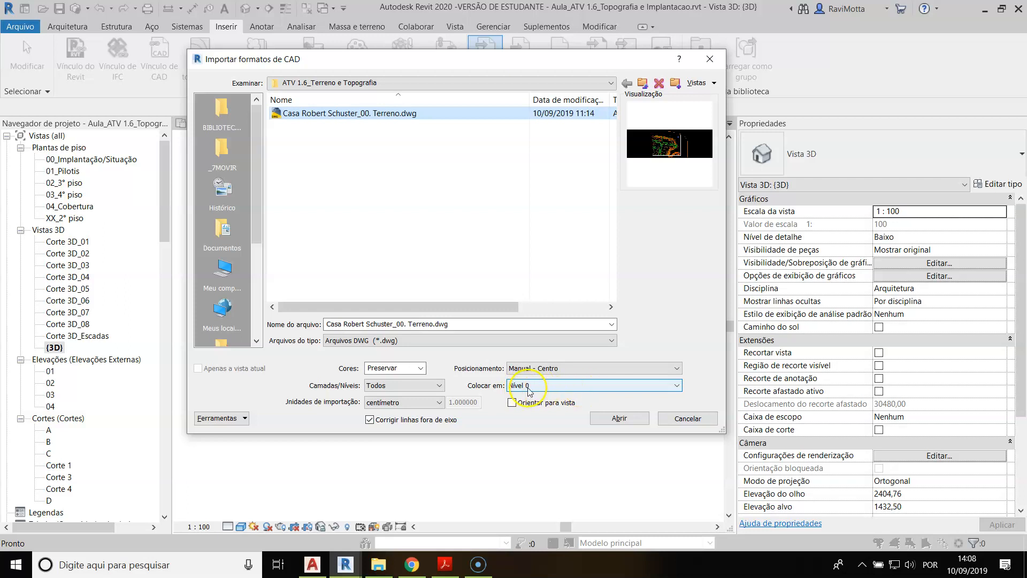
click(623, 420)
click(617, 418)
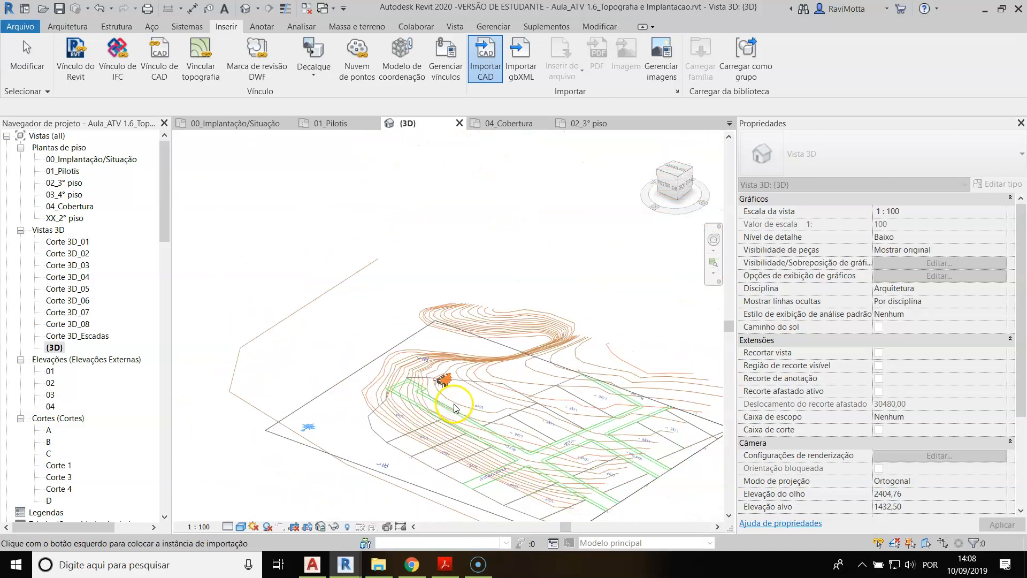
click(398, 390)
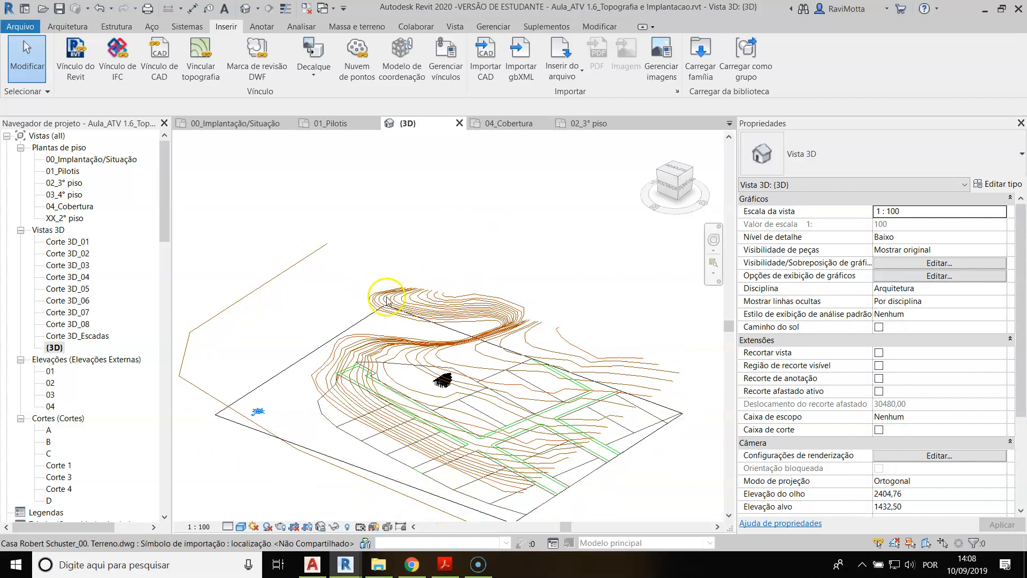
Open the 01_Pilotis plan and shift the newly imported terrain drawing clear of the pinned one
double_click(64, 172)
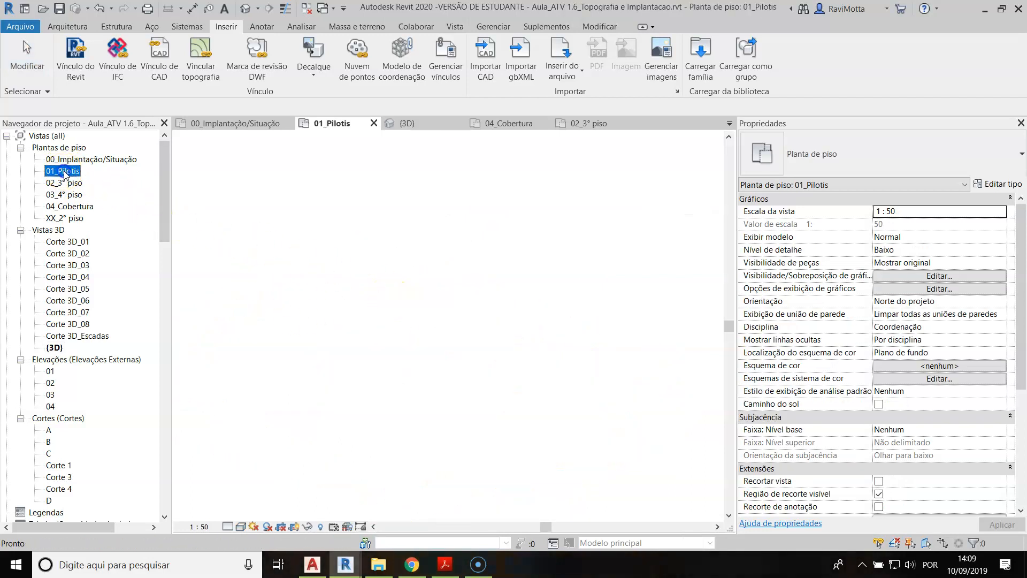
scroll(463, 274, down, 5)
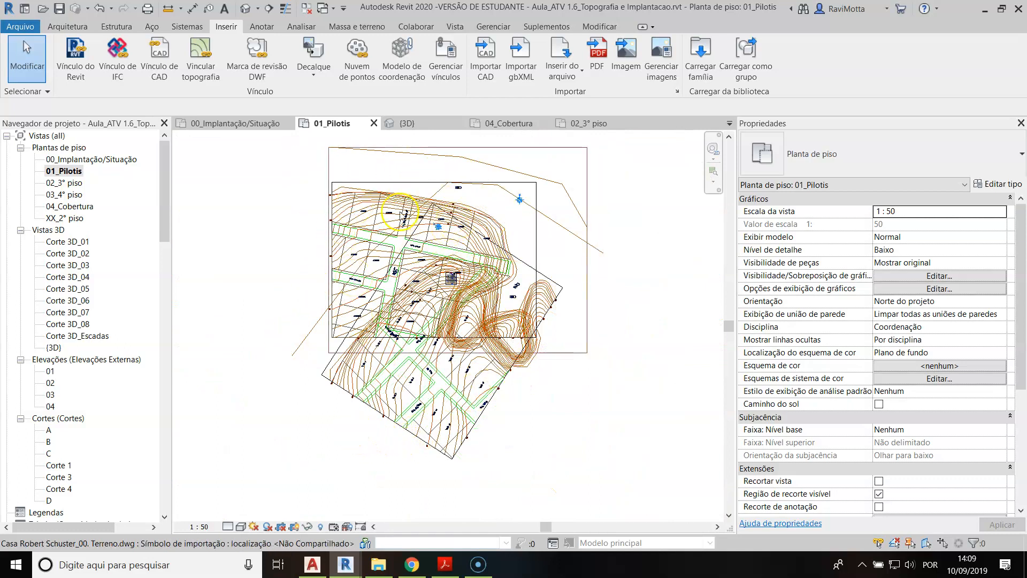
drag(388, 211, 231, 195)
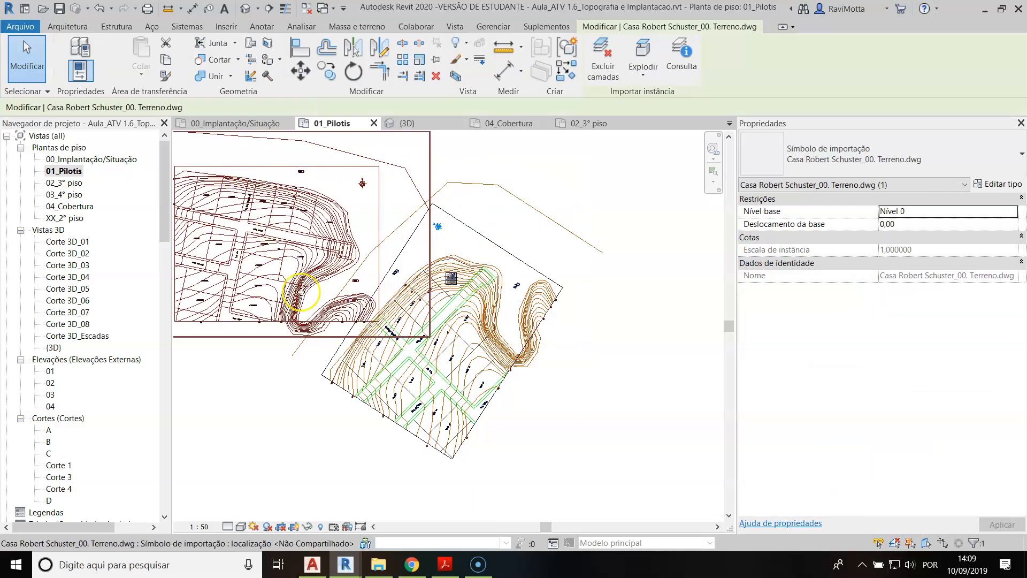
scroll(274, 258, down, 1)
middle_drag(273, 259, 382, 264)
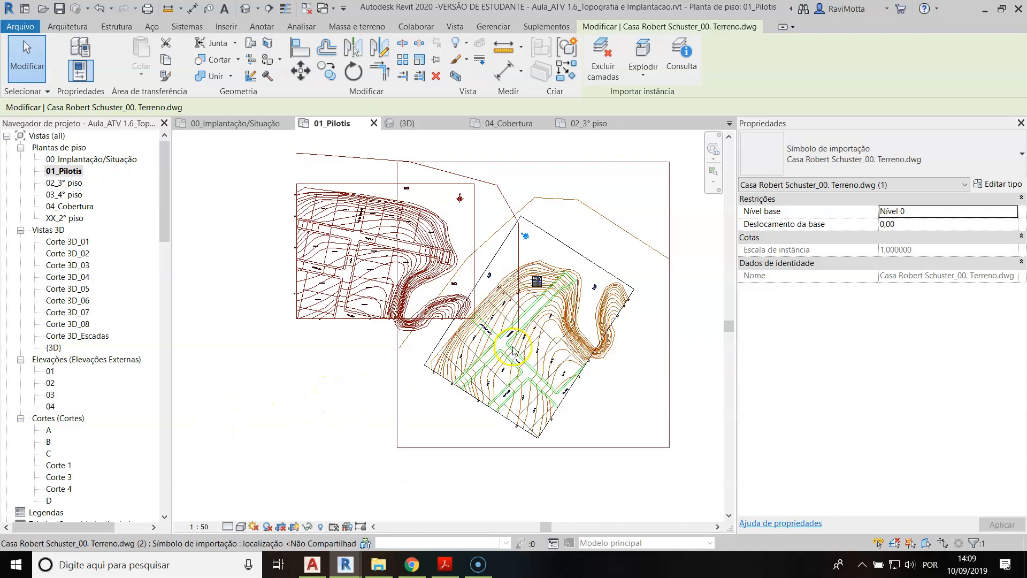
Move the new terrain drawing by the street corner between Lotes 5 and 6 onto the same corner of the pinned drawing
scroll(570, 295, up, 5)
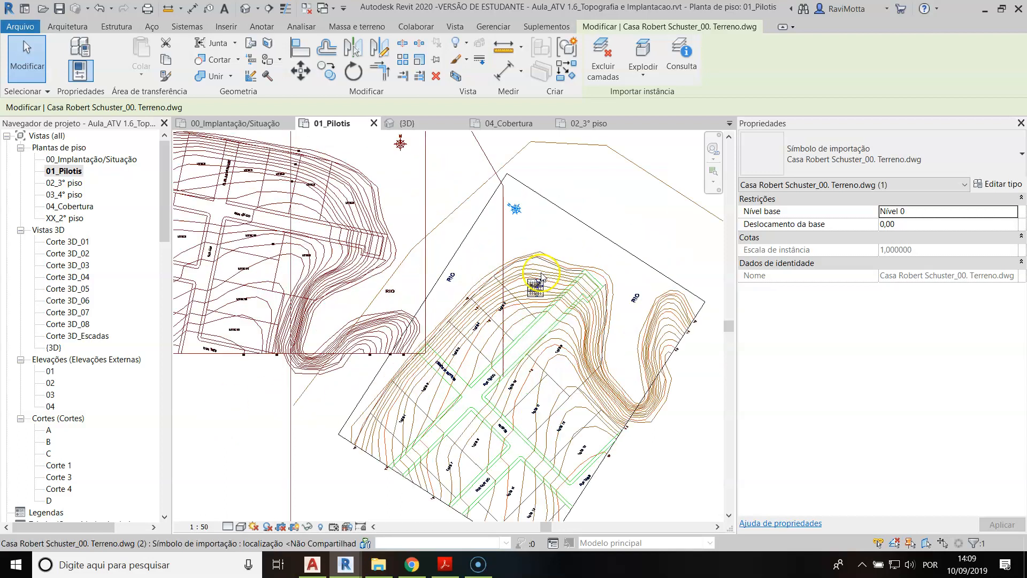
scroll(444, 337, down, 5)
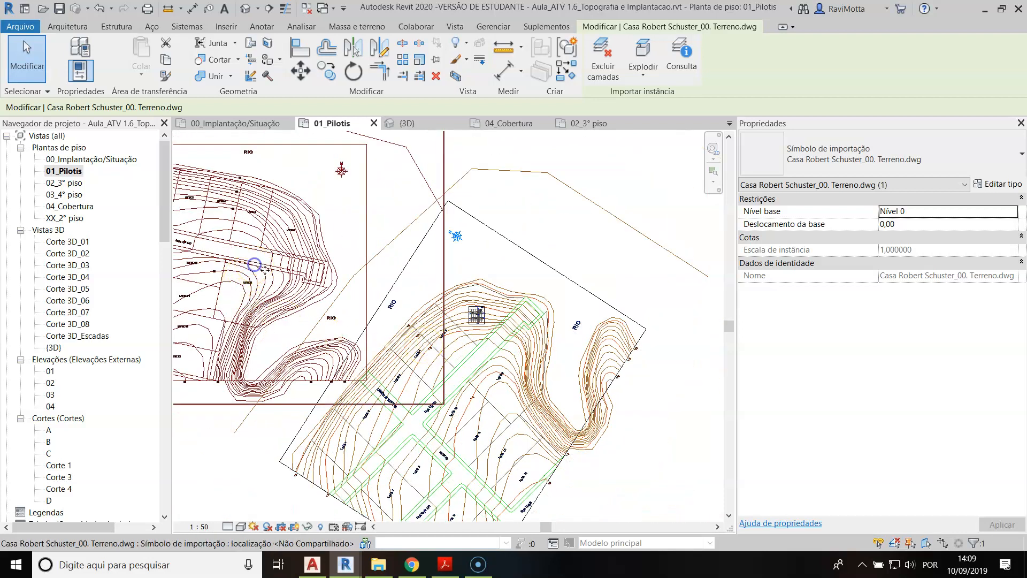
scroll(347, 277, up, 6)
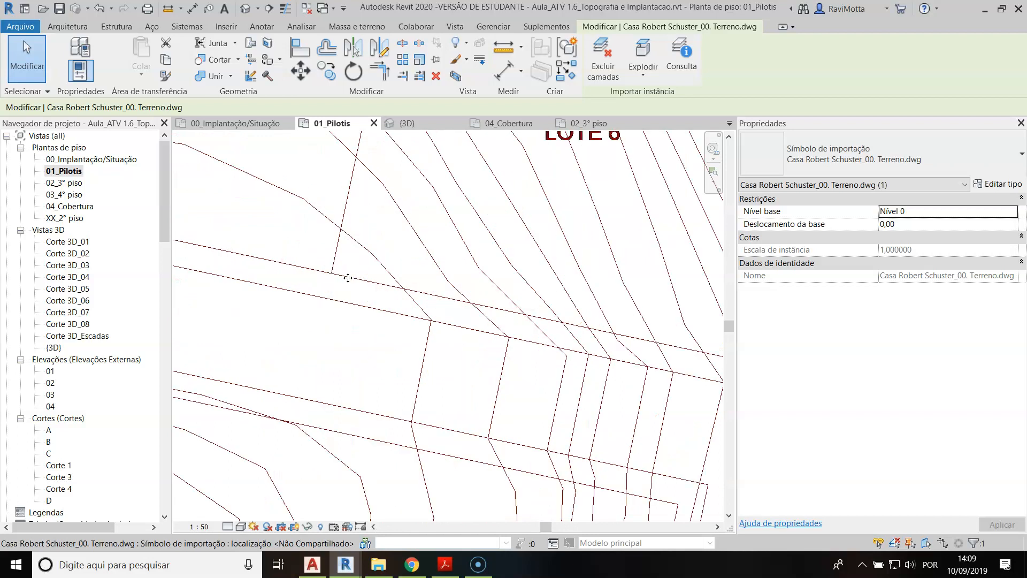
key(m)
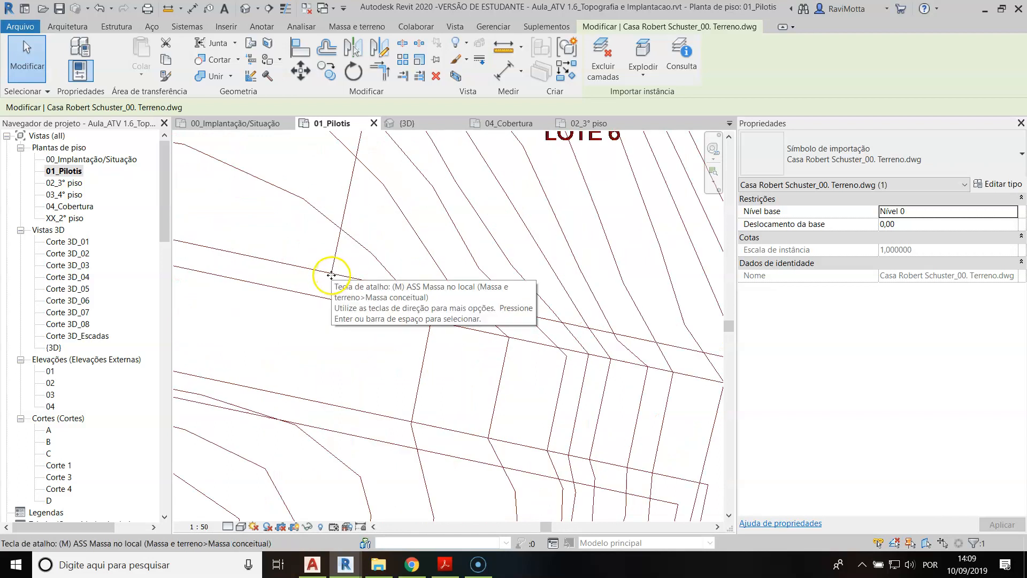
key(v)
click(332, 273)
scroll(332, 274, down, 6)
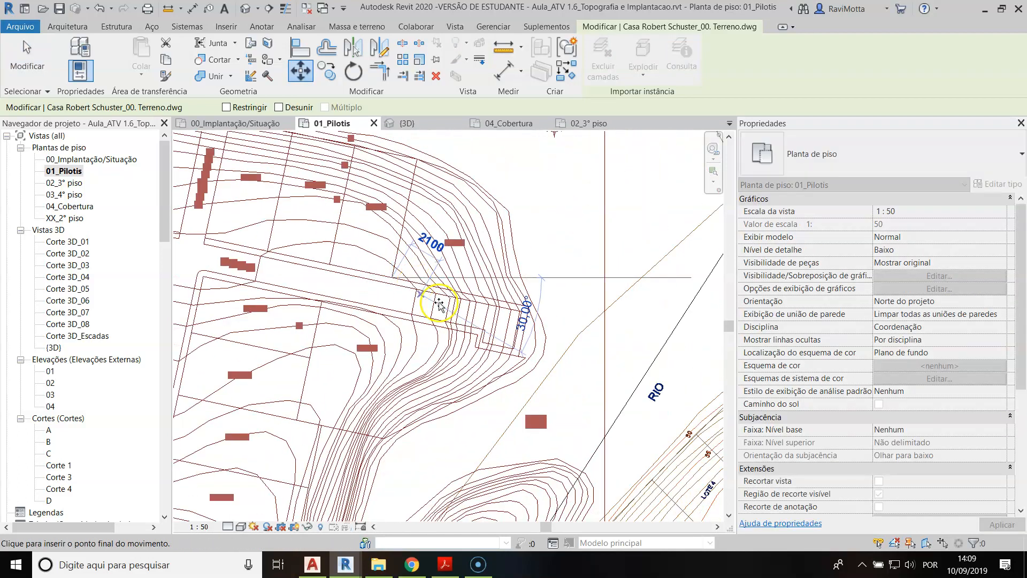
scroll(516, 344, up, 8)
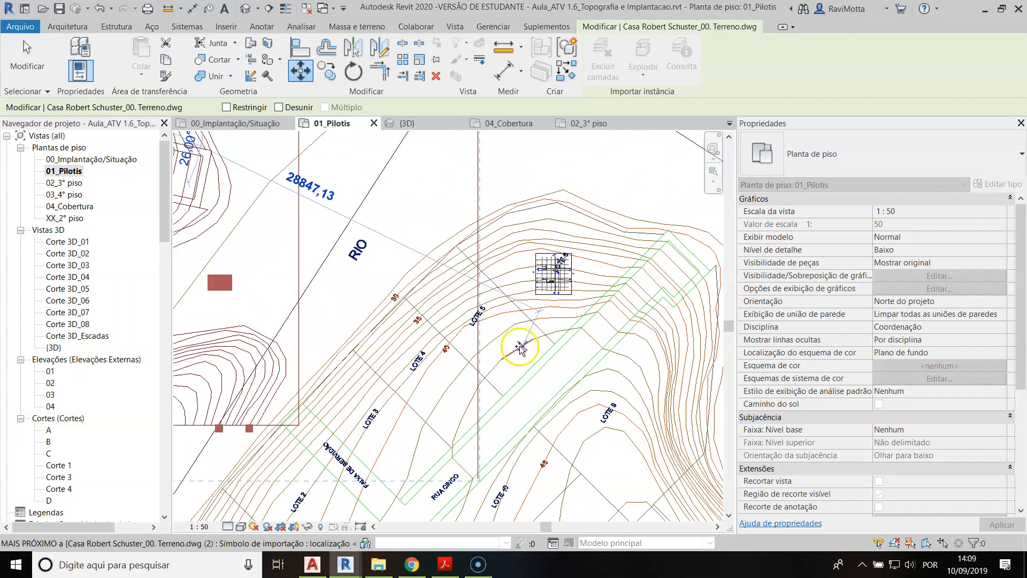
scroll(575, 340, up, 3)
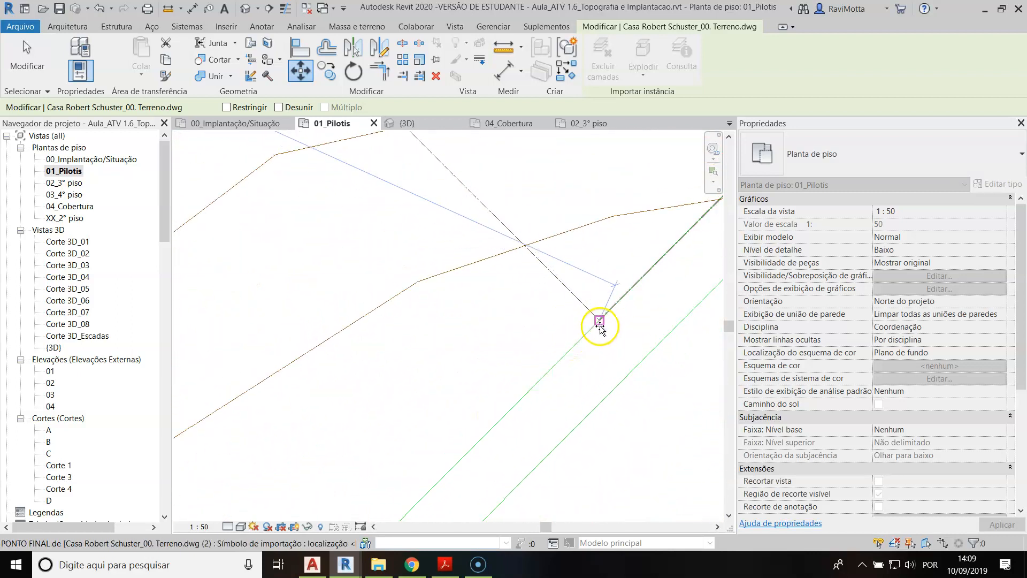
click(599, 321)
scroll(500, 342, down, 4)
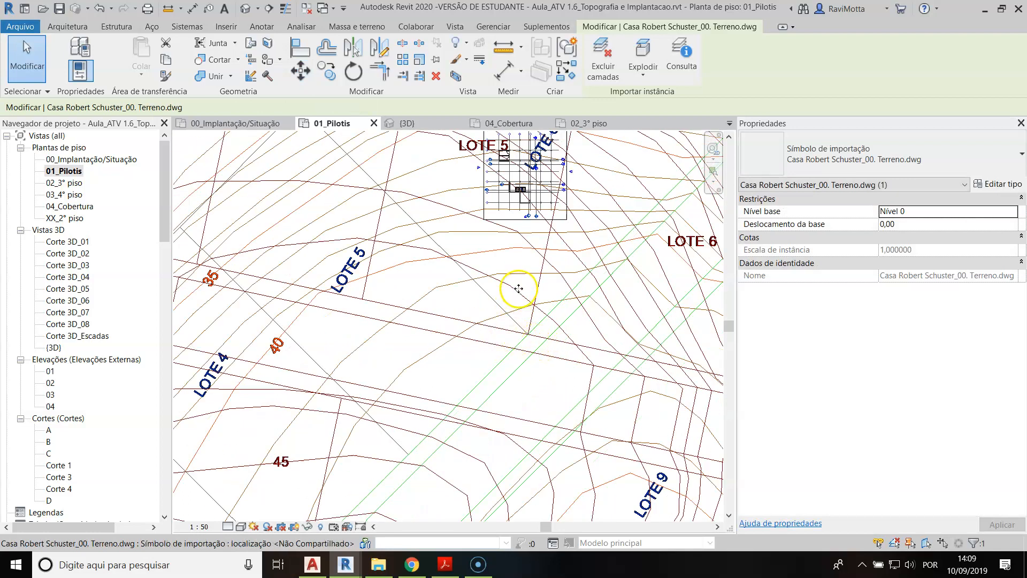
Rotate the new terrain drawing 57.11° about the shared lot corner to align its Lote 5/6 boundary with the pinned drawing
click(357, 79)
mouse_move(488, 277)
mouse_down()
mouse_move(500, 320)
mouse_move(527, 333)
mouse_up()
scroll(527, 336, up, 3)
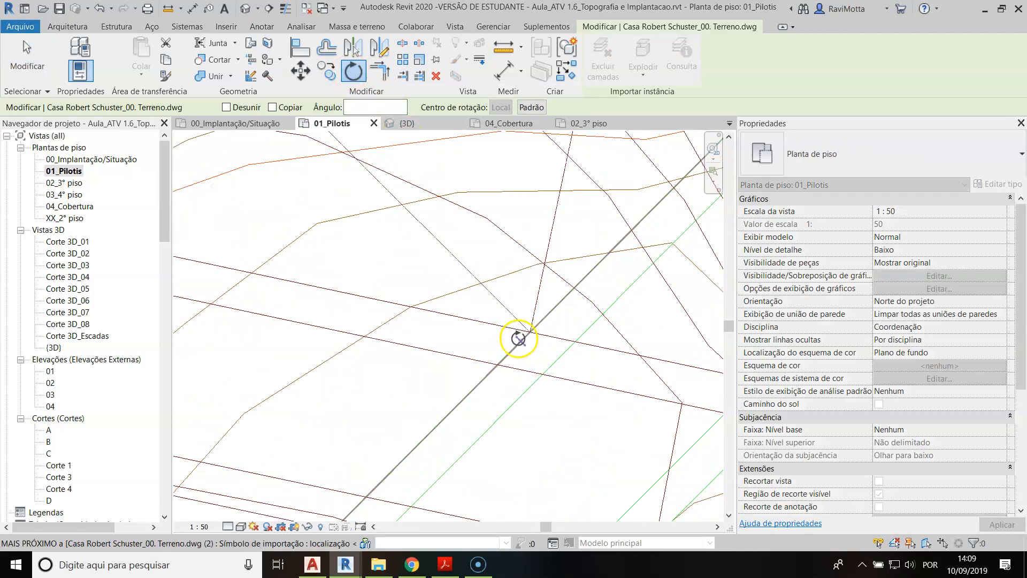
click(548, 255)
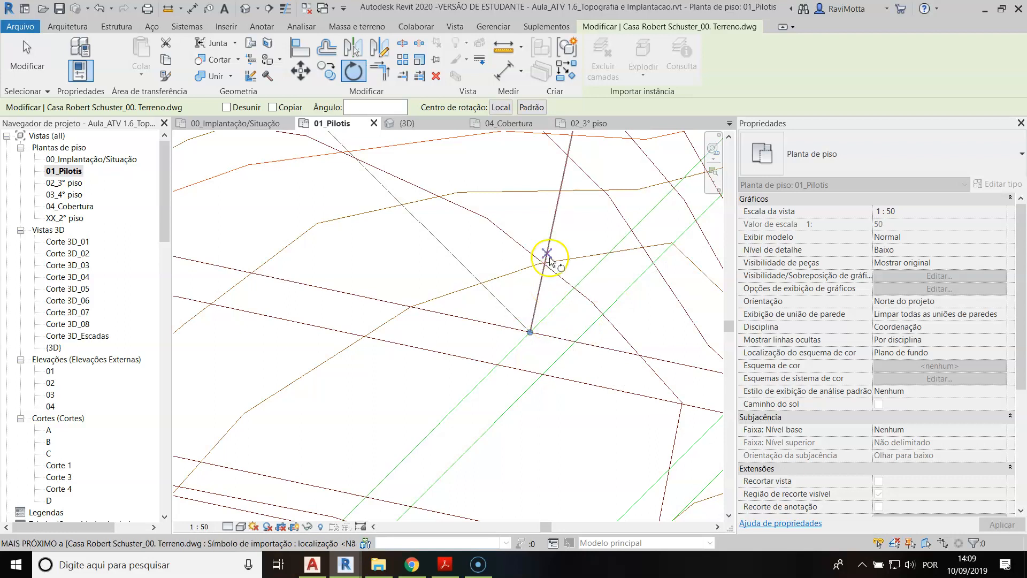
click(442, 239)
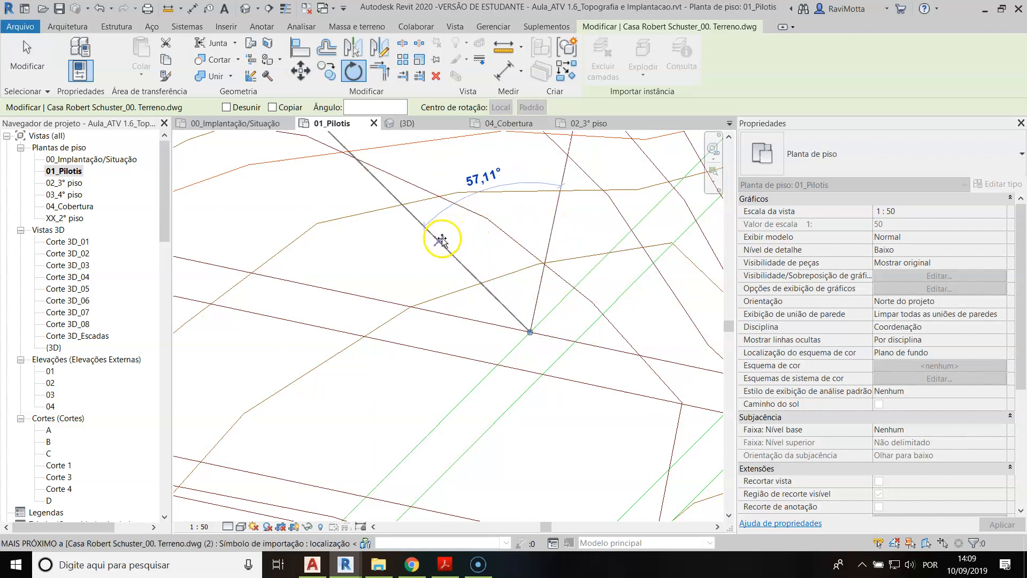
scroll(429, 355, down, 5)
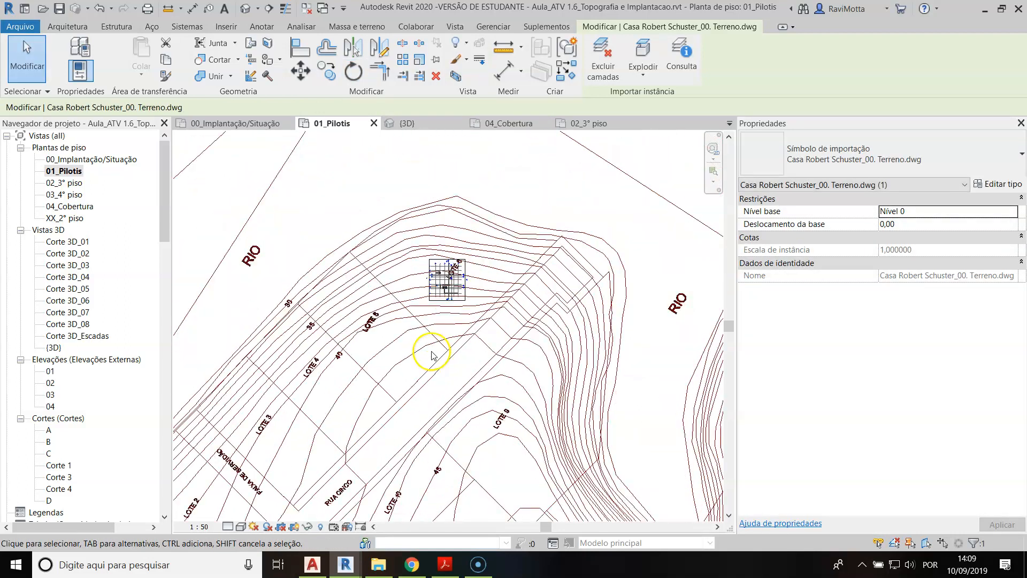
click(513, 416)
middle_drag(513, 416, 507, 307)
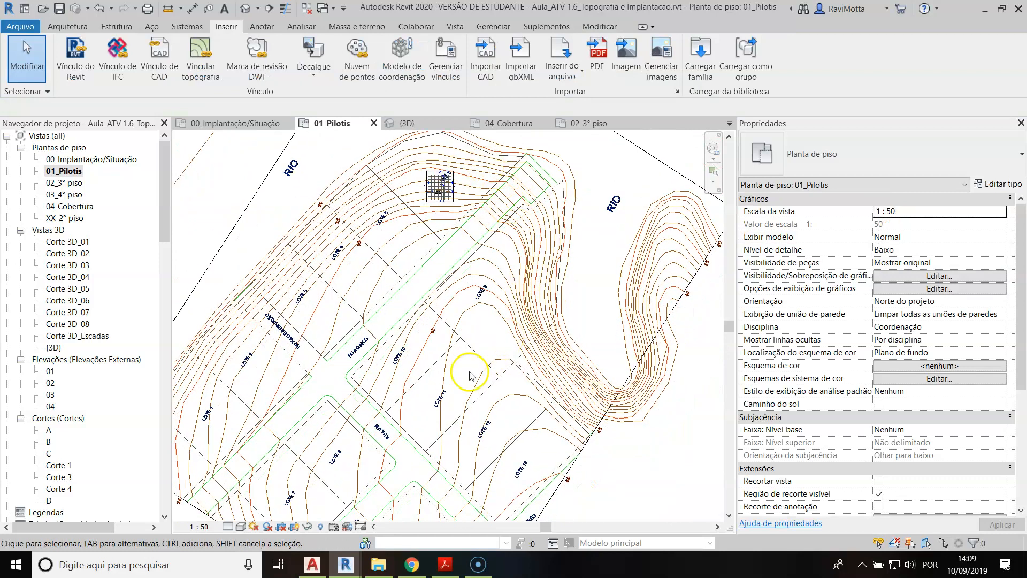
scroll(460, 355, down, 2)
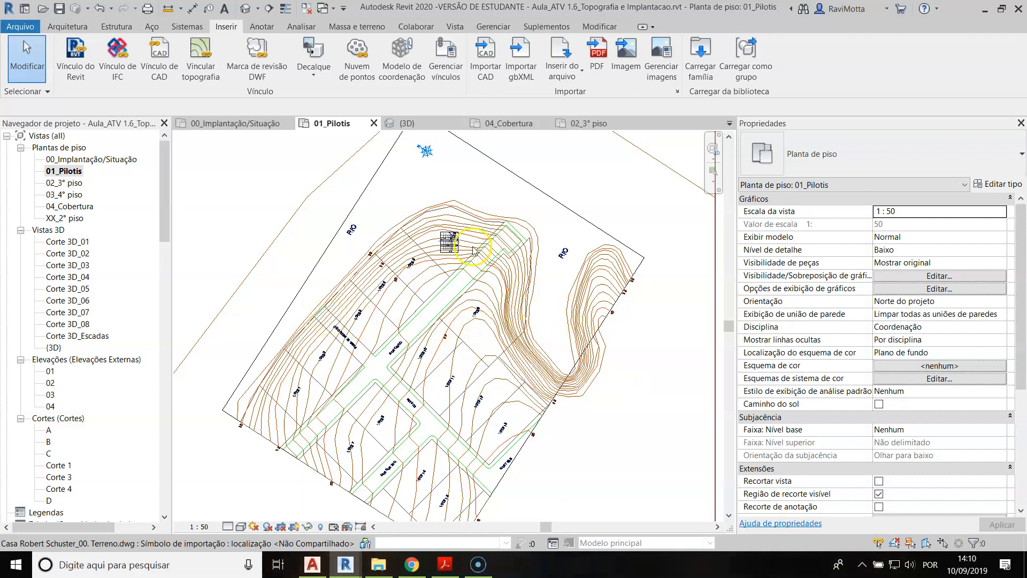
middle_drag(474, 250, 480, 319)
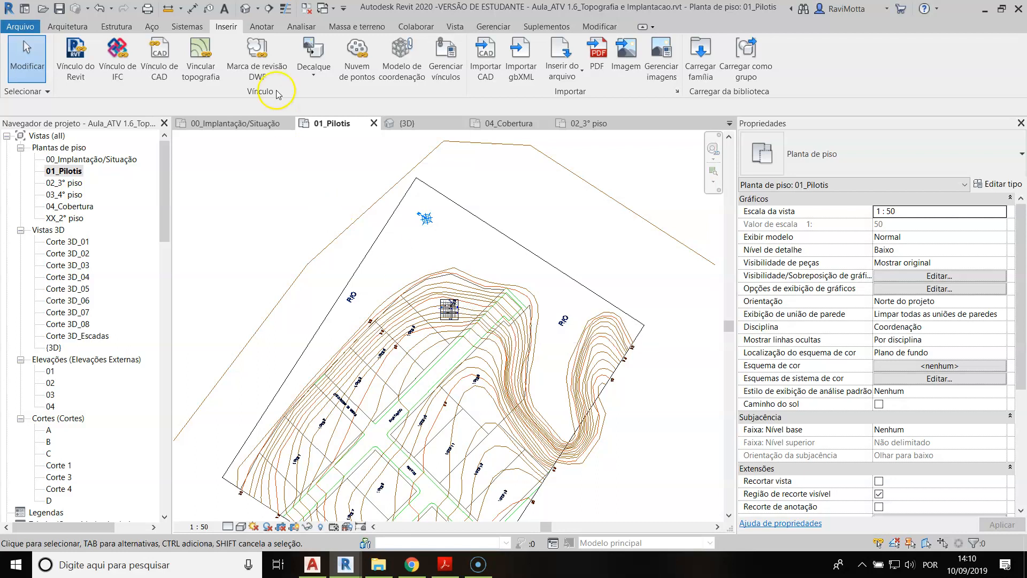
Examine the aligned terrain in the {3D} view from above, from the front and obliquely, checking its contour heights against the house
click(245, 9)
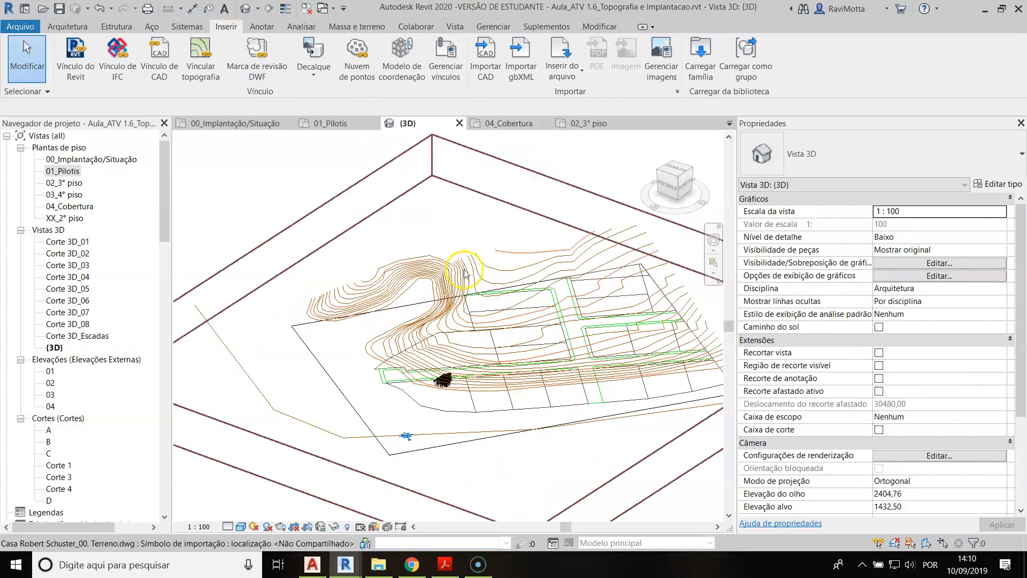
middle_drag(520, 347, 482, 333)
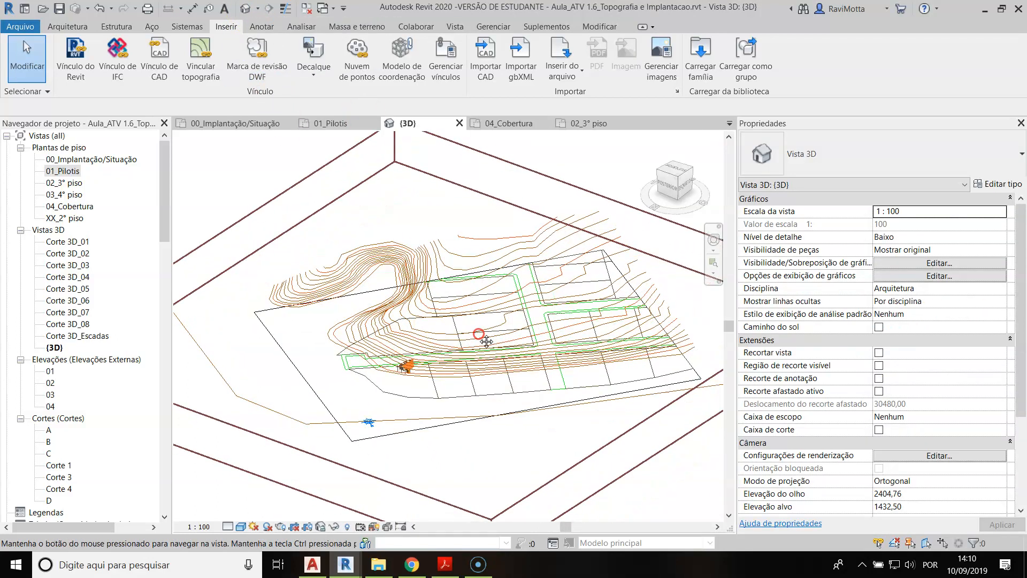
click(675, 170)
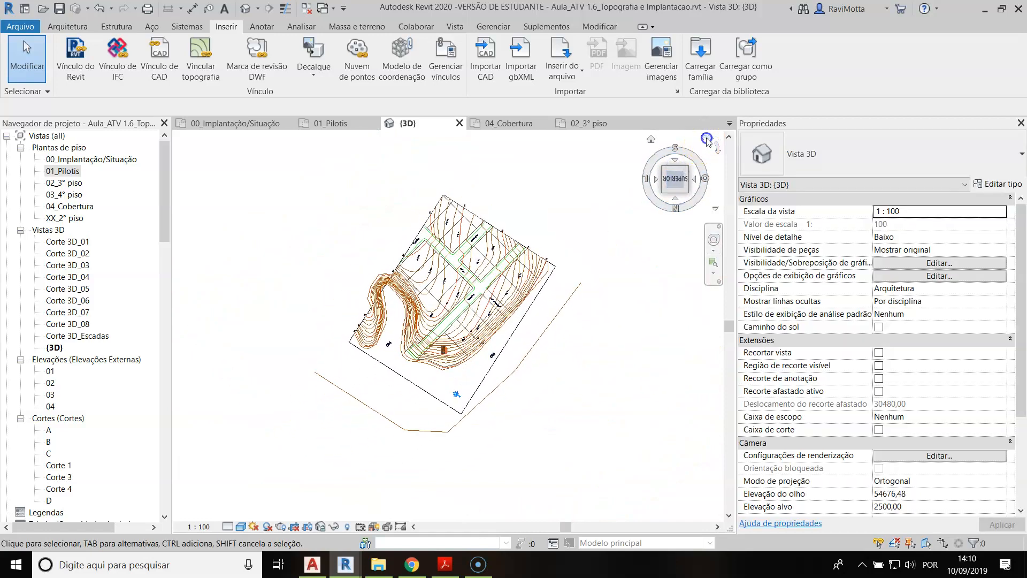
click(706, 140)
scroll(456, 311, up, 5)
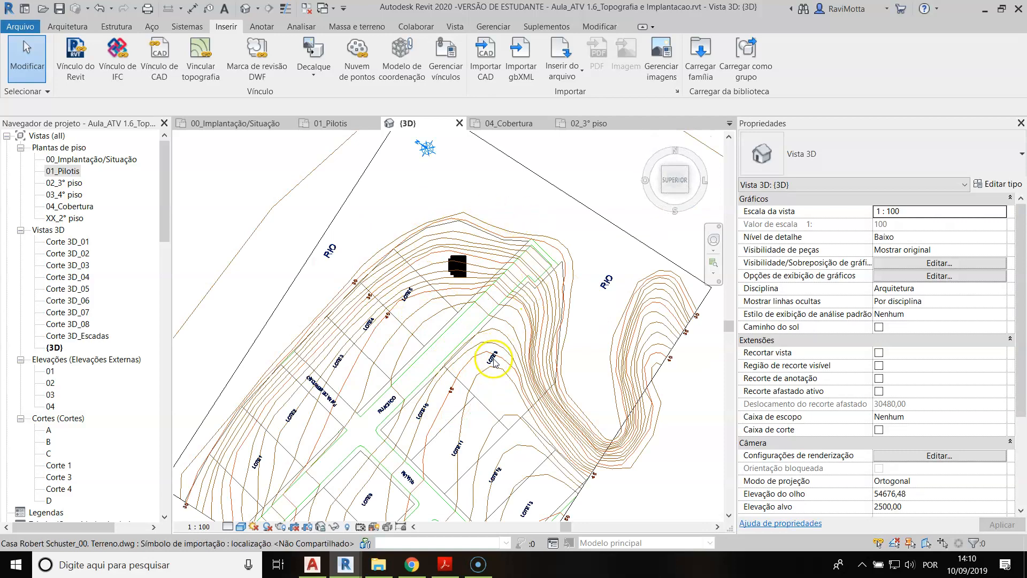
shift+middle_drag(542, 420, 461, 132)
scroll(495, 347, up, 4)
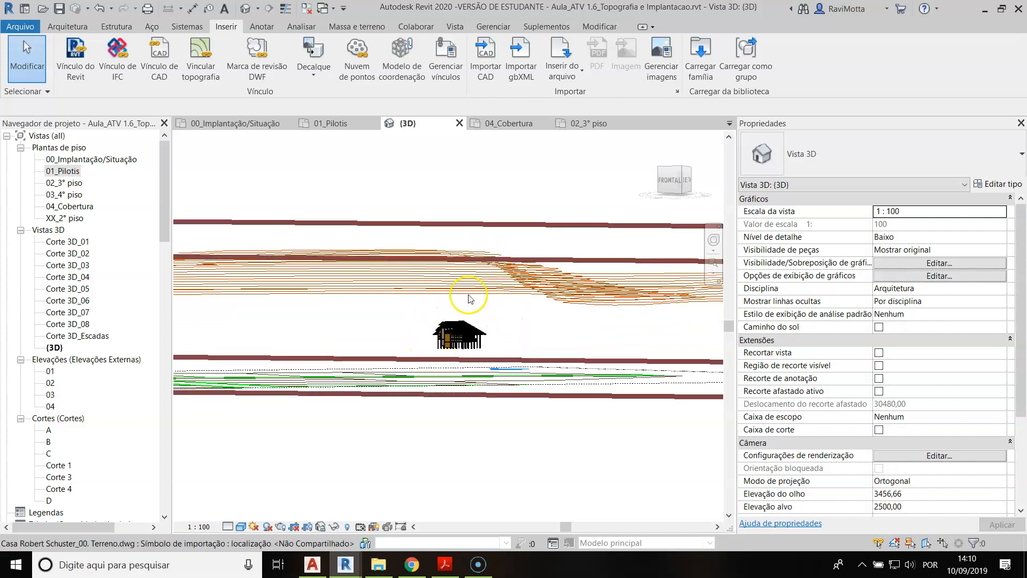
shift+middle_drag(467, 310, 230, 371)
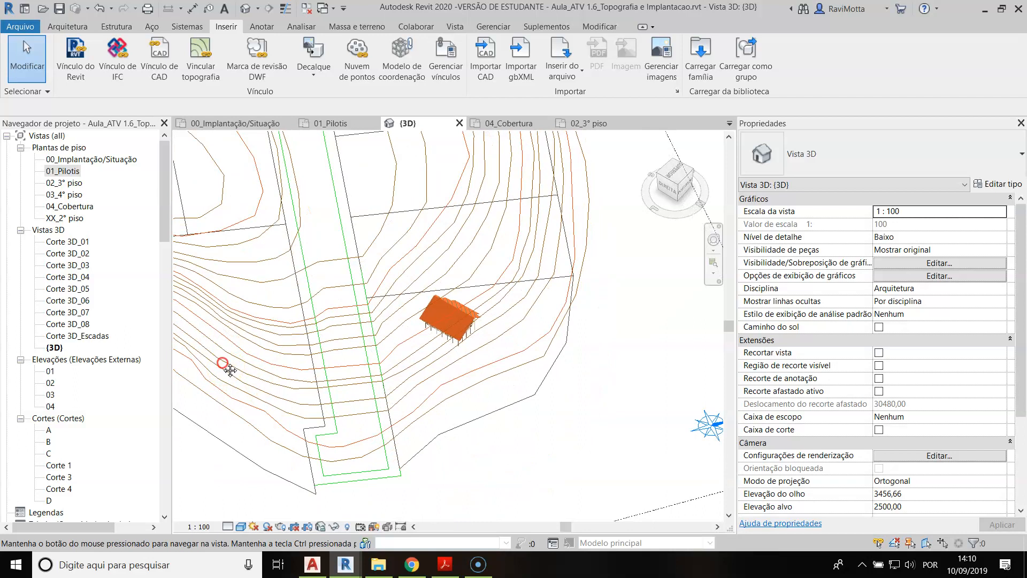
click(476, 344)
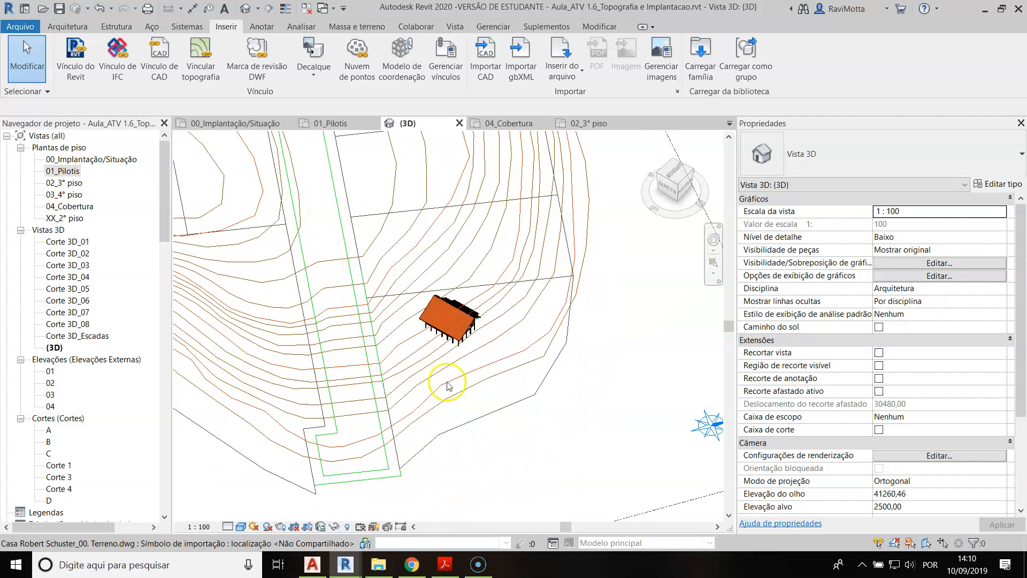
scroll(448, 386, down, 5)
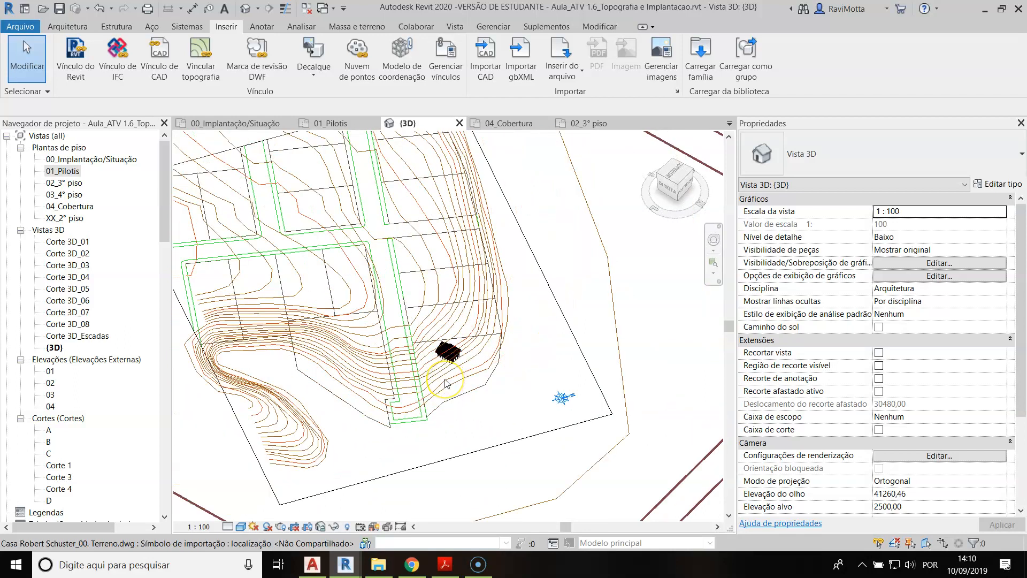